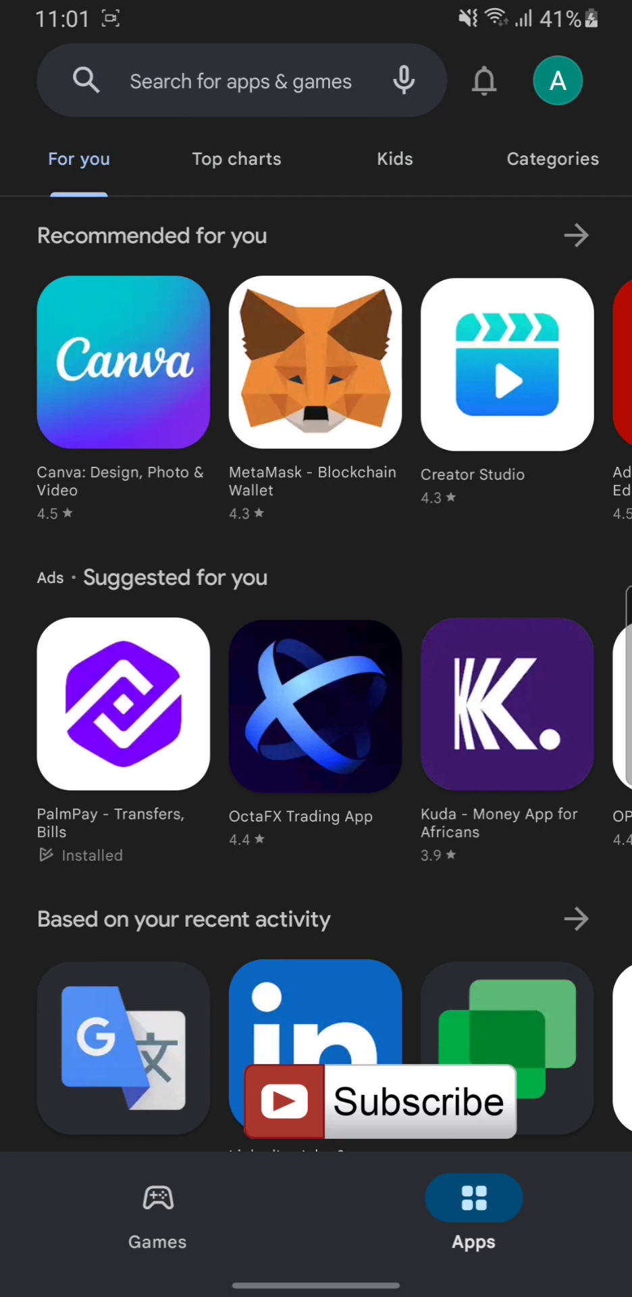
# Scroll up and down through the Google Play Store For you feed.
pyautogui.scroll(-2, 316, 608)
pyautogui.scroll(2, 316, 608)
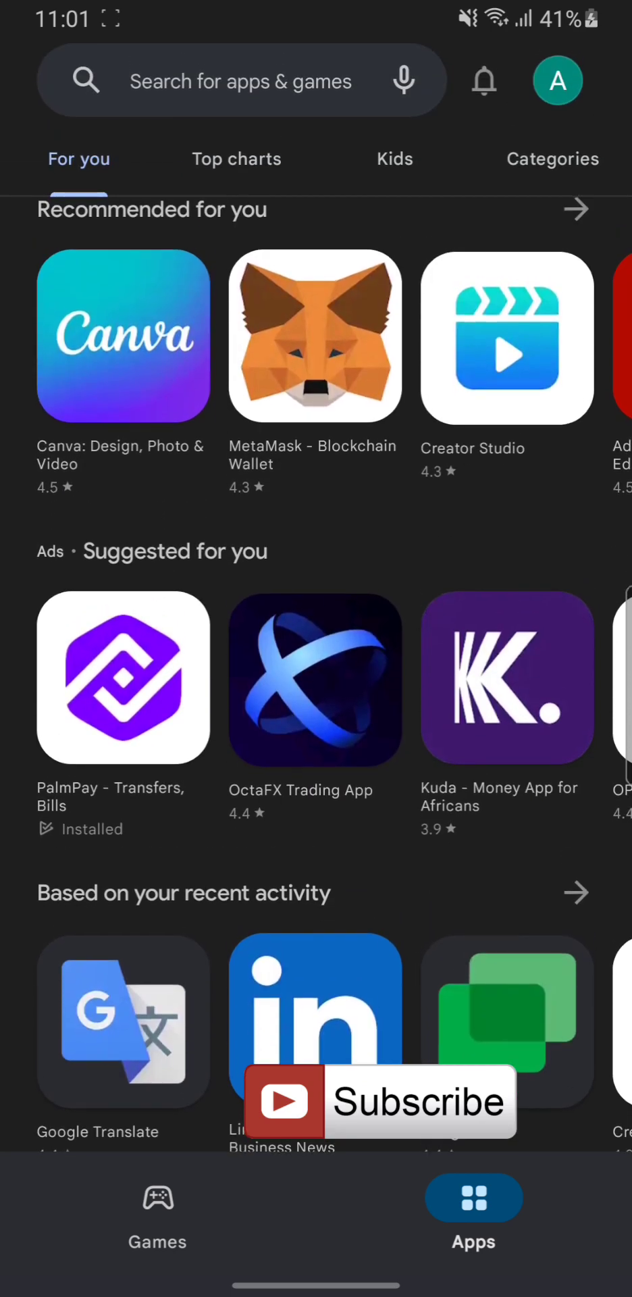
pyautogui.scroll(-1, 316, 608)
pyautogui.scroll(1, 316, 608)
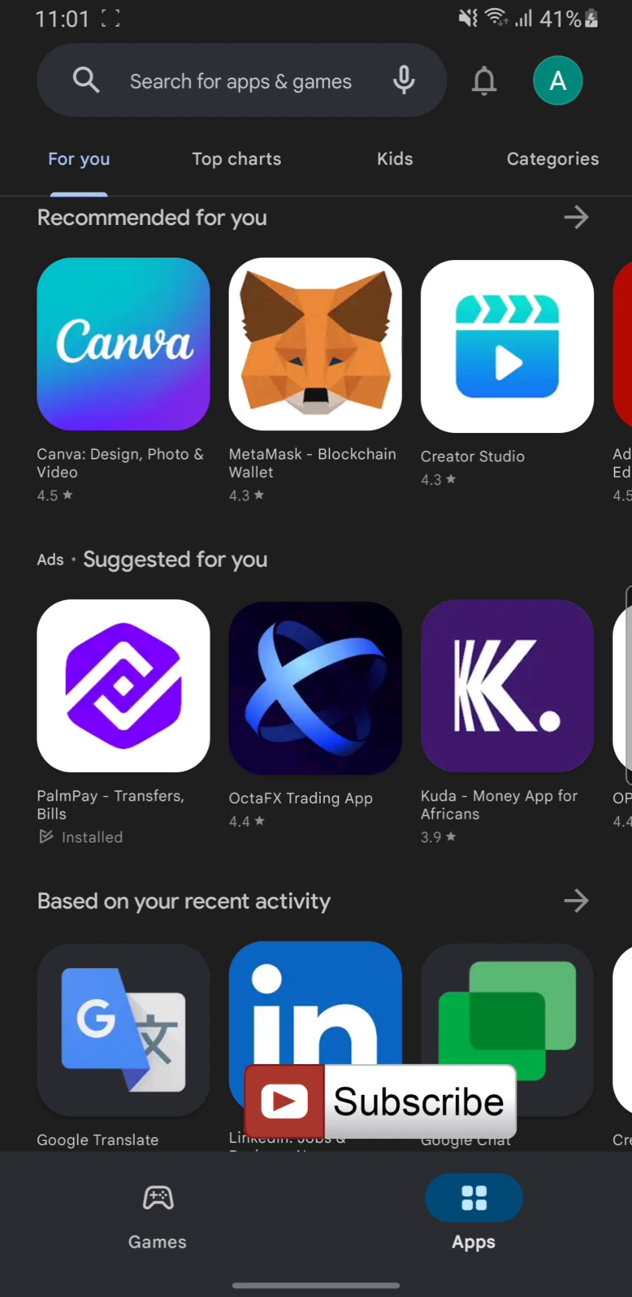
pyautogui.scroll(-2, 316, 608)
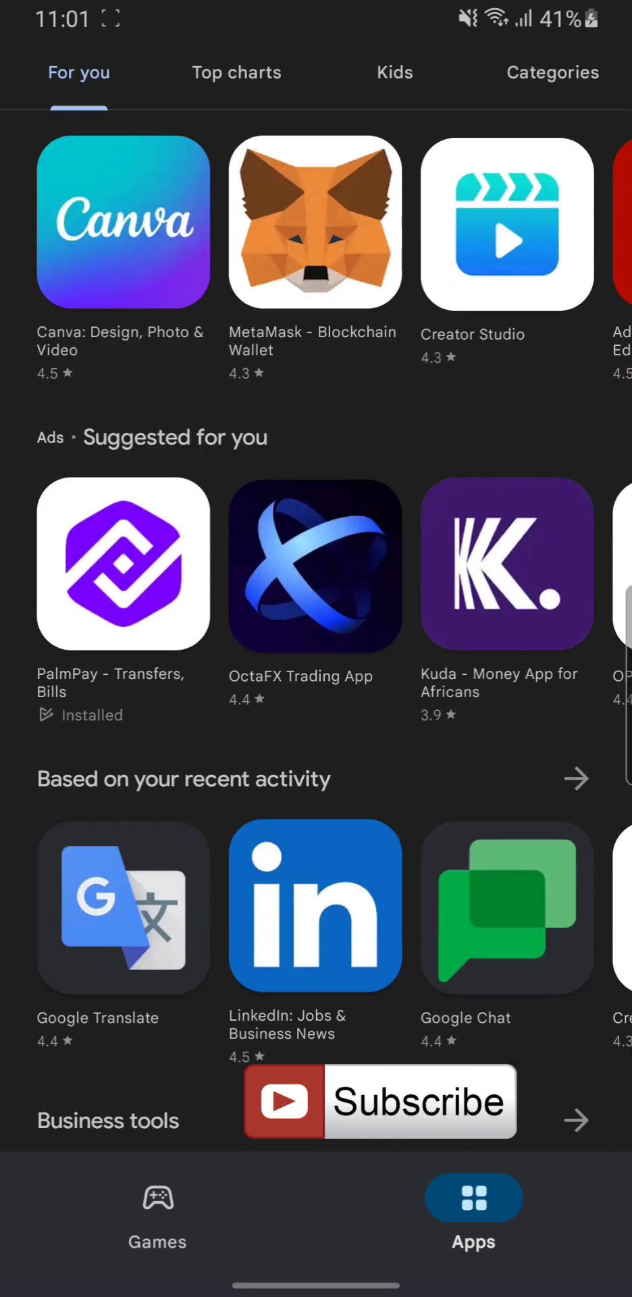
pyautogui.scroll(2, 316, 608)
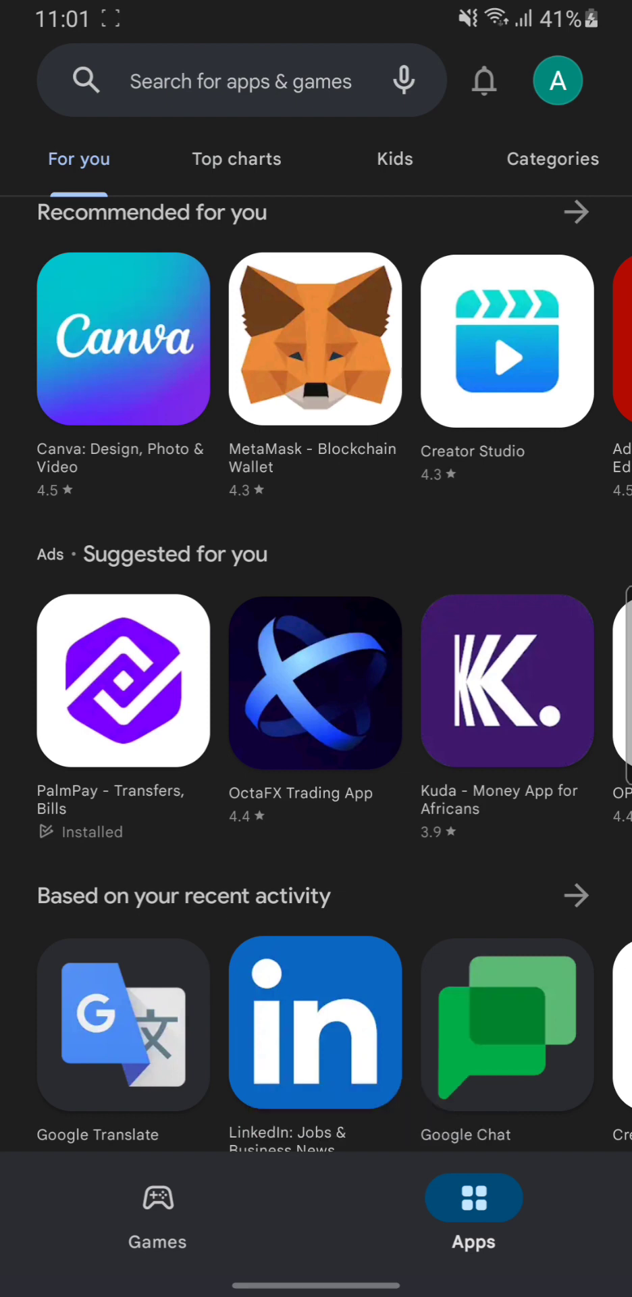
pyautogui.scroll(-2, 316, 676)
pyautogui.scroll(3, 316, 675)
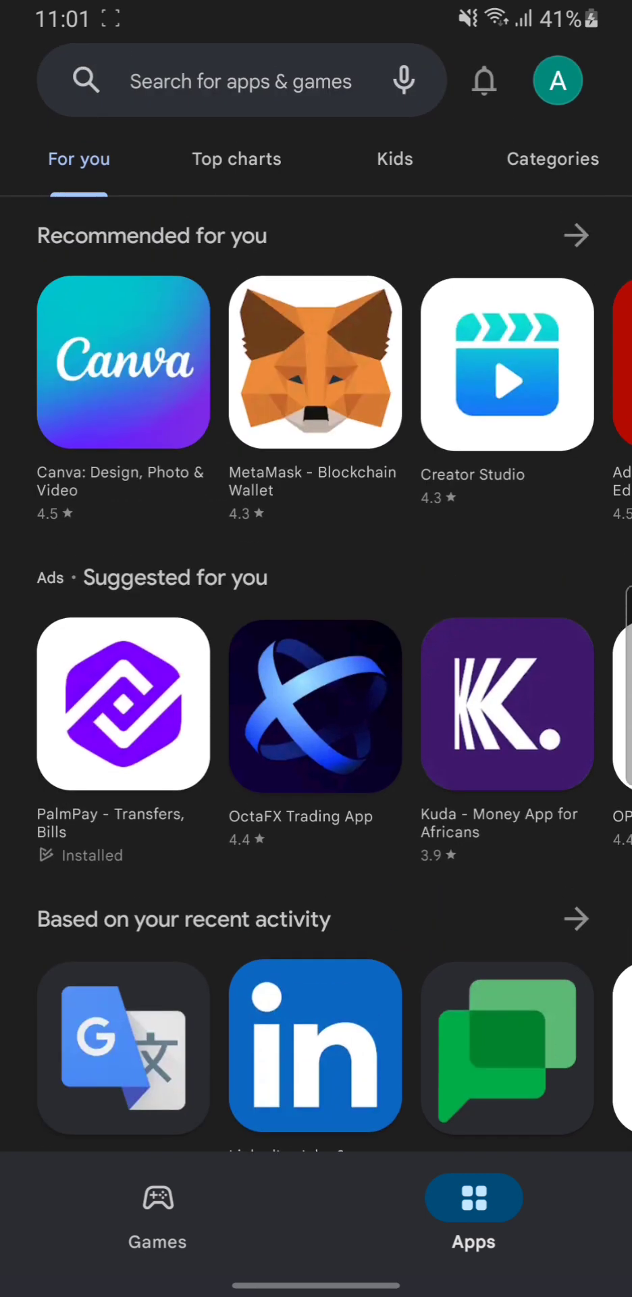
pyautogui.scroll(-2, 316, 676)
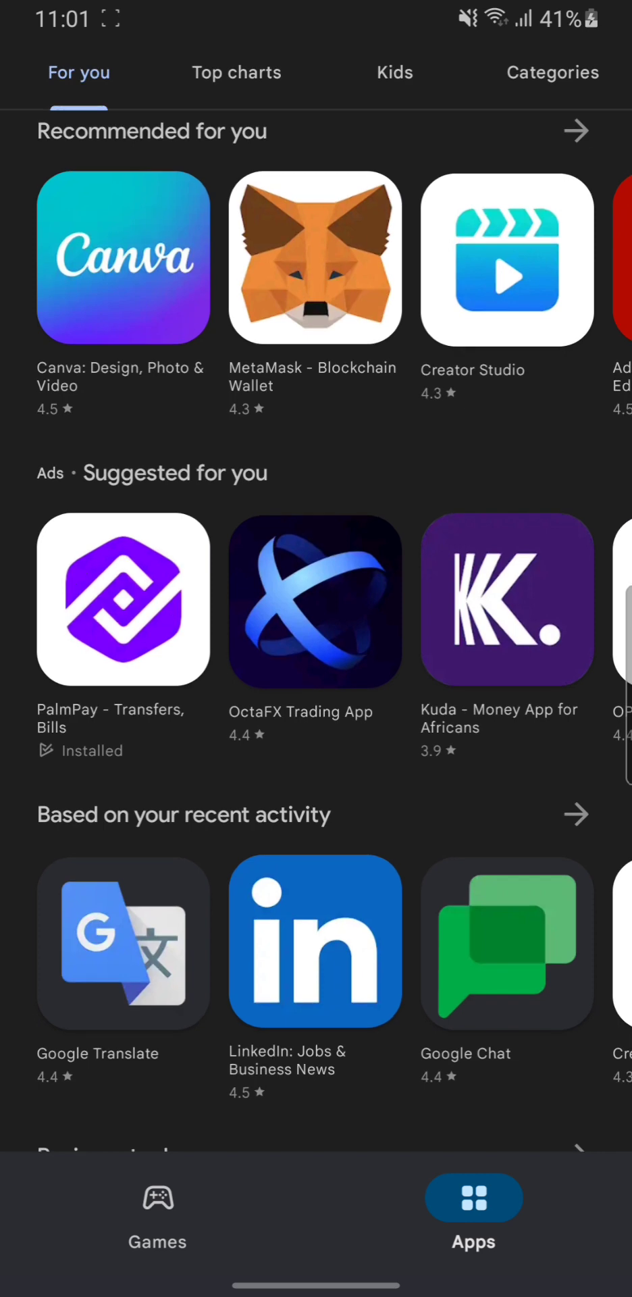
pyautogui.scroll(-2, 317, 676)
pyautogui.scroll(2, 316, 675)
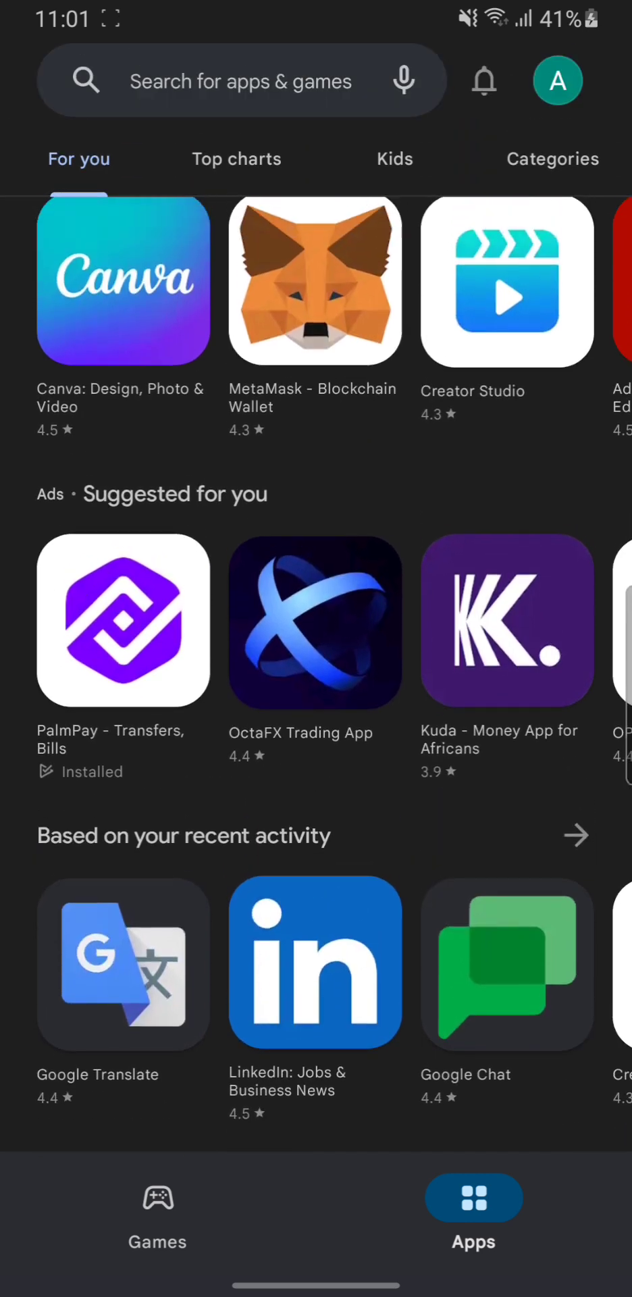
pyautogui.scroll(1, 333, 671)
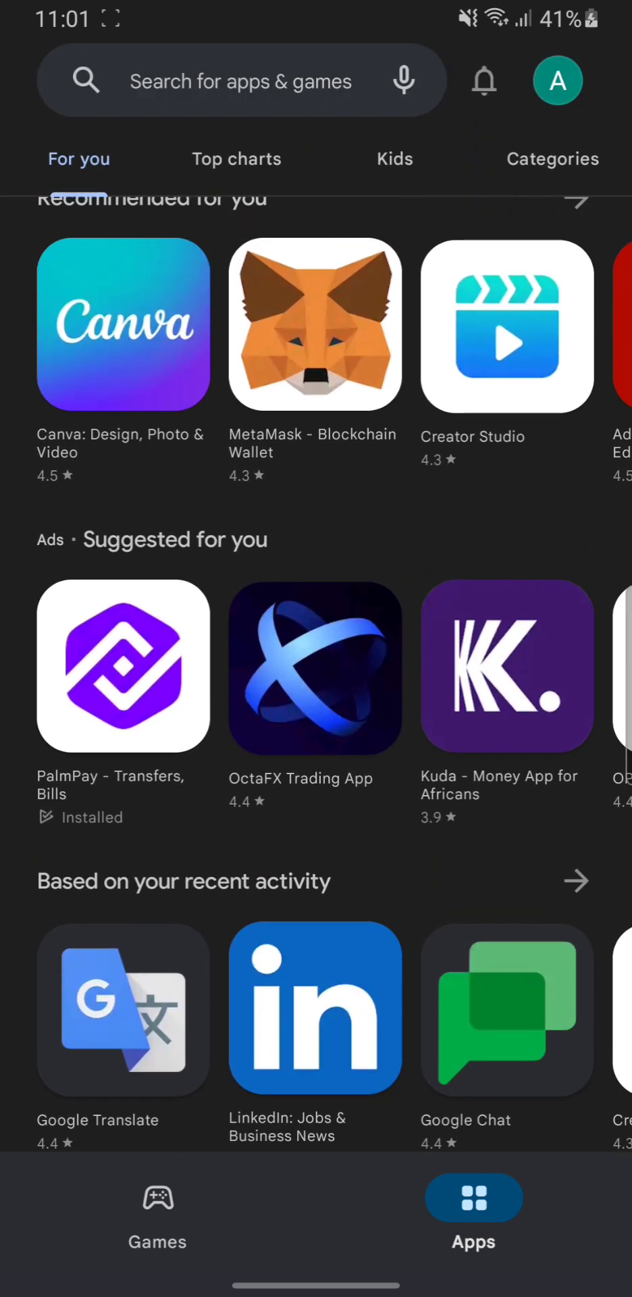
pyautogui.scroll(-2, 316, 675)
pyautogui.scroll(2, 317, 676)
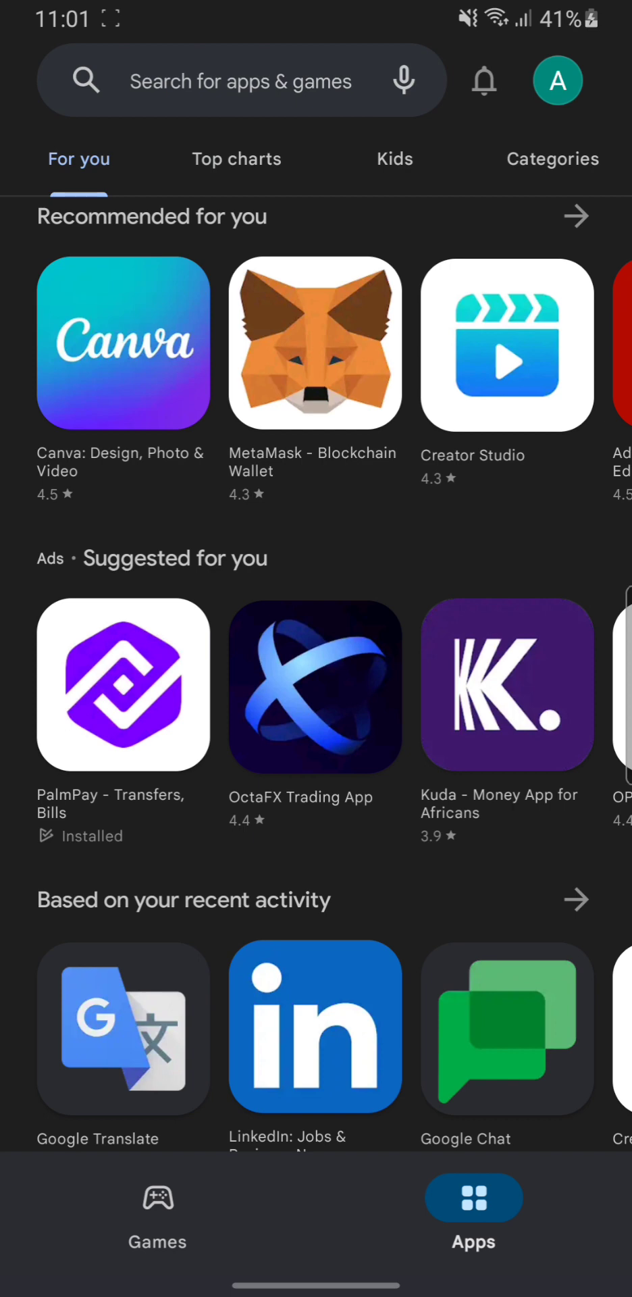
pyautogui.scroll(-2, 316, 676)
pyautogui.scroll(2, 316, 675)
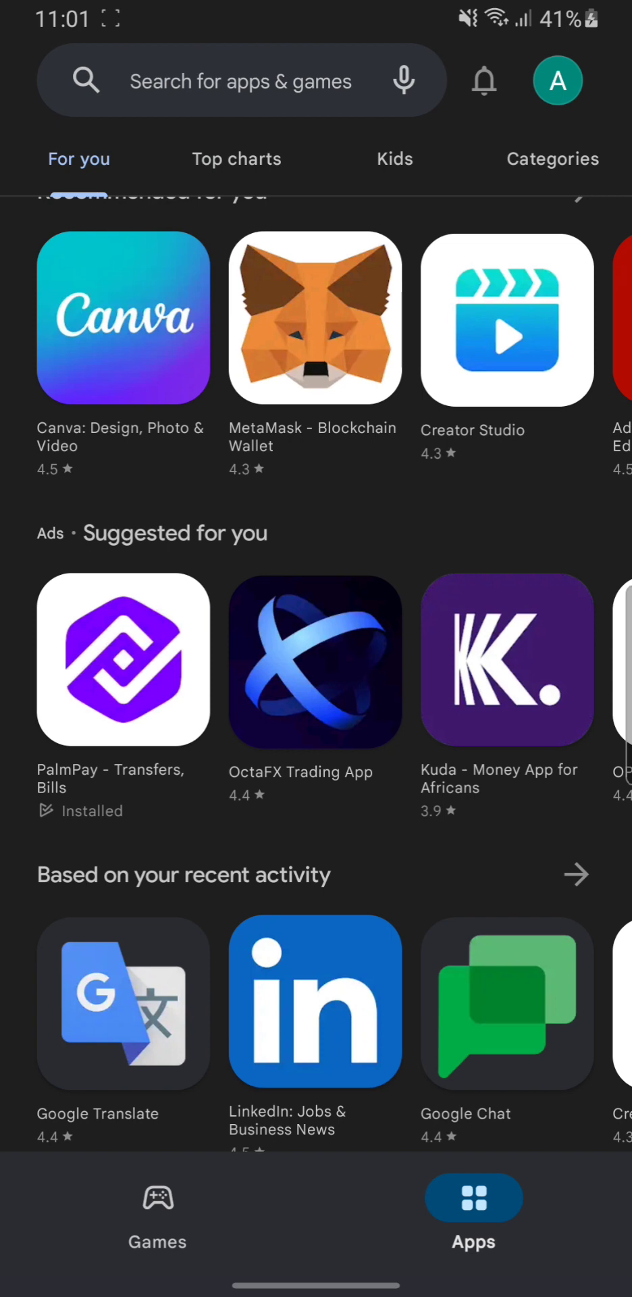
pyautogui.scroll(-2, 317, 676)
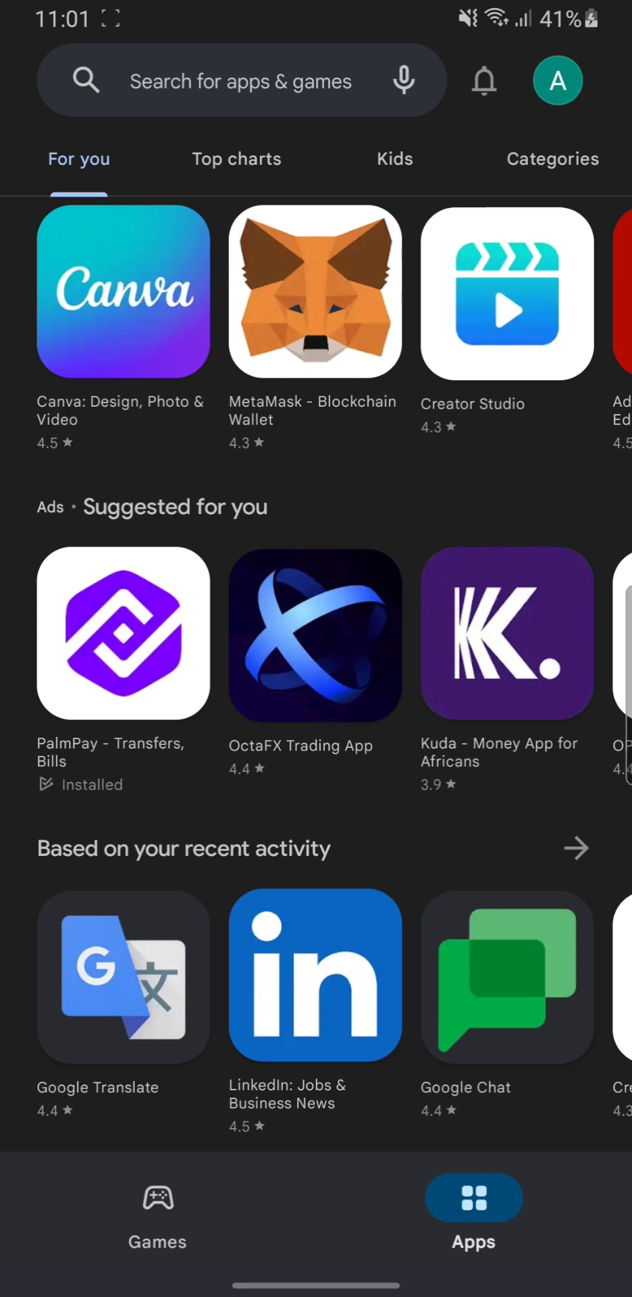
pyautogui.scroll(-2, 316, 675)
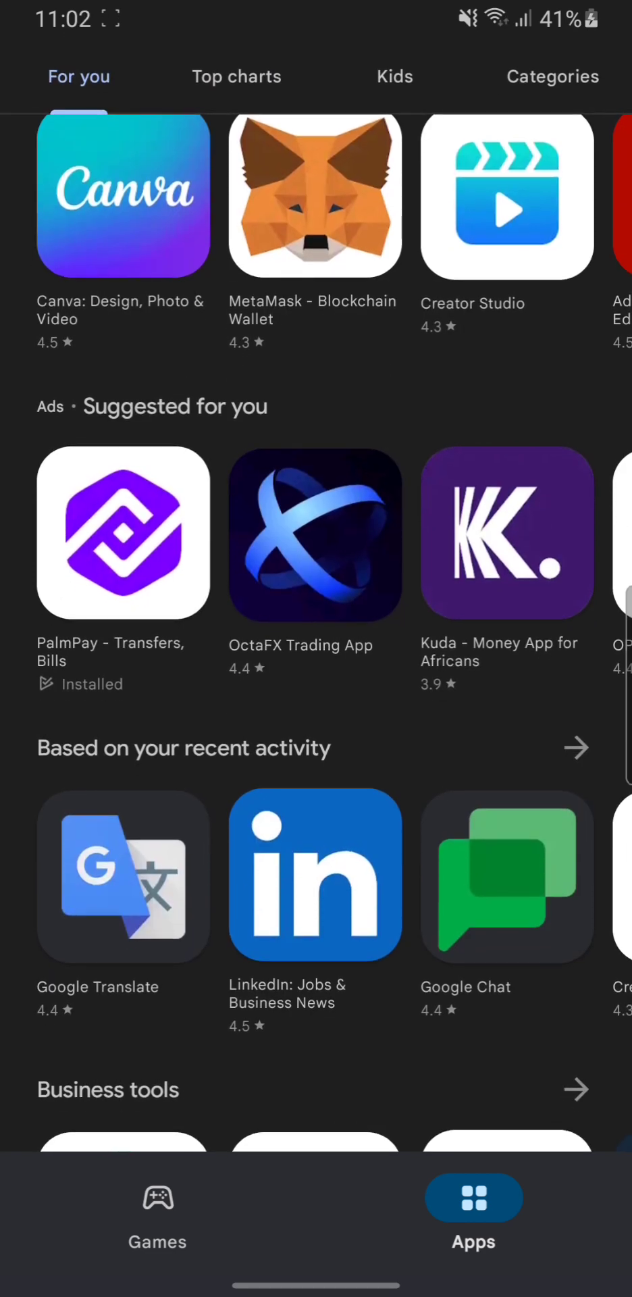
pyautogui.scroll(1, 316, 608)
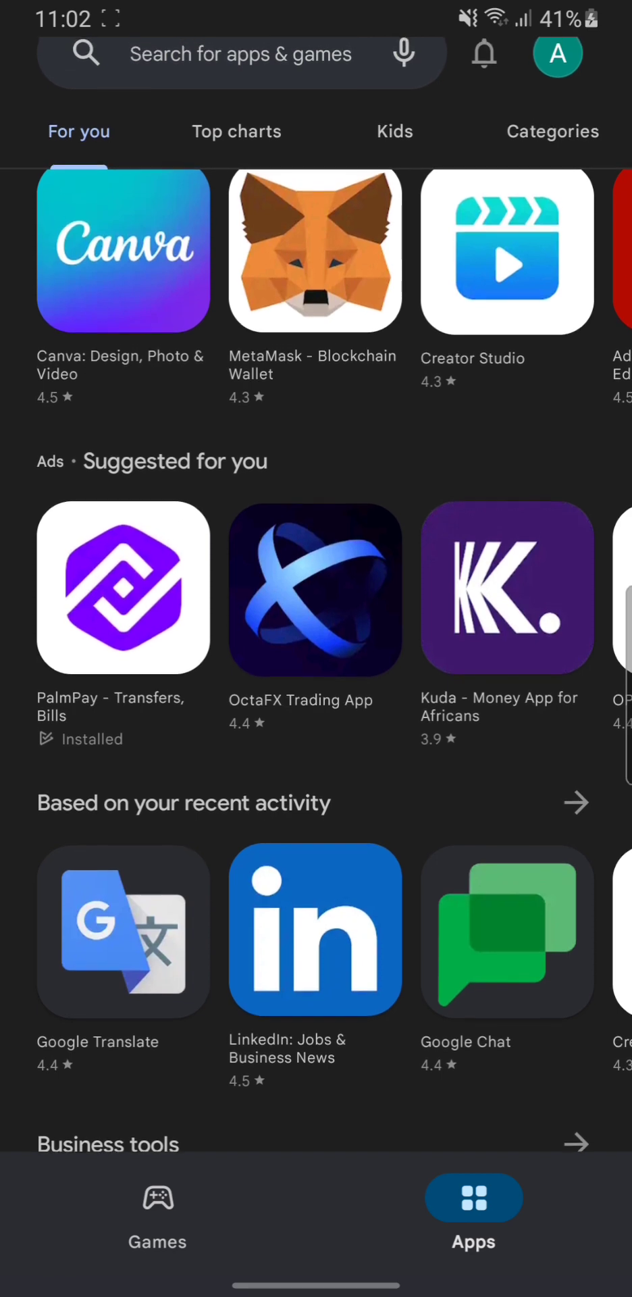
pyautogui.scroll(1, 316, 608)
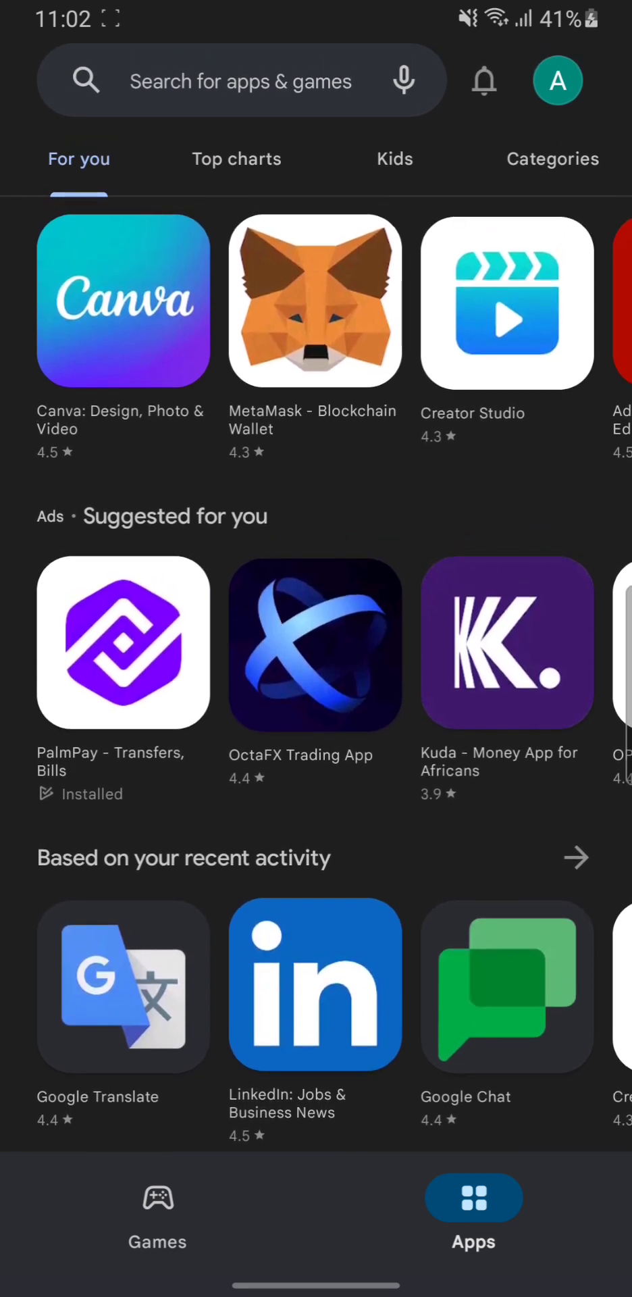
pyautogui.scroll(1, 316, 675)
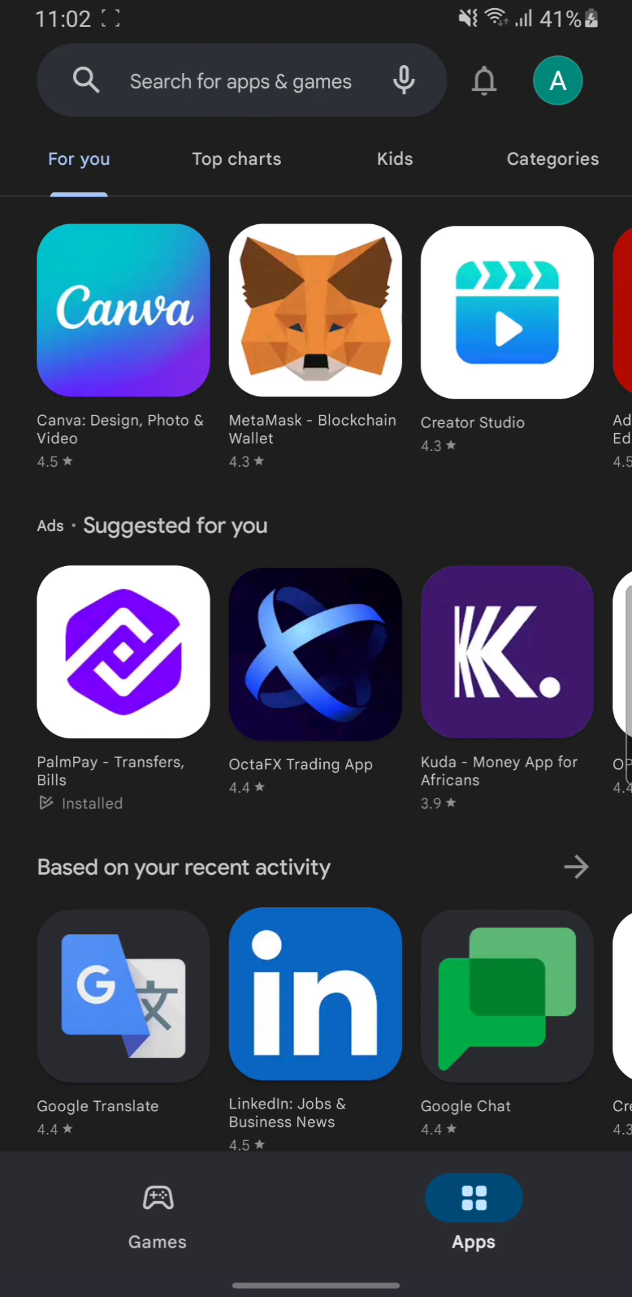
pyautogui.scroll(-1, 316, 675)
pyautogui.scroll(2, 316, 676)
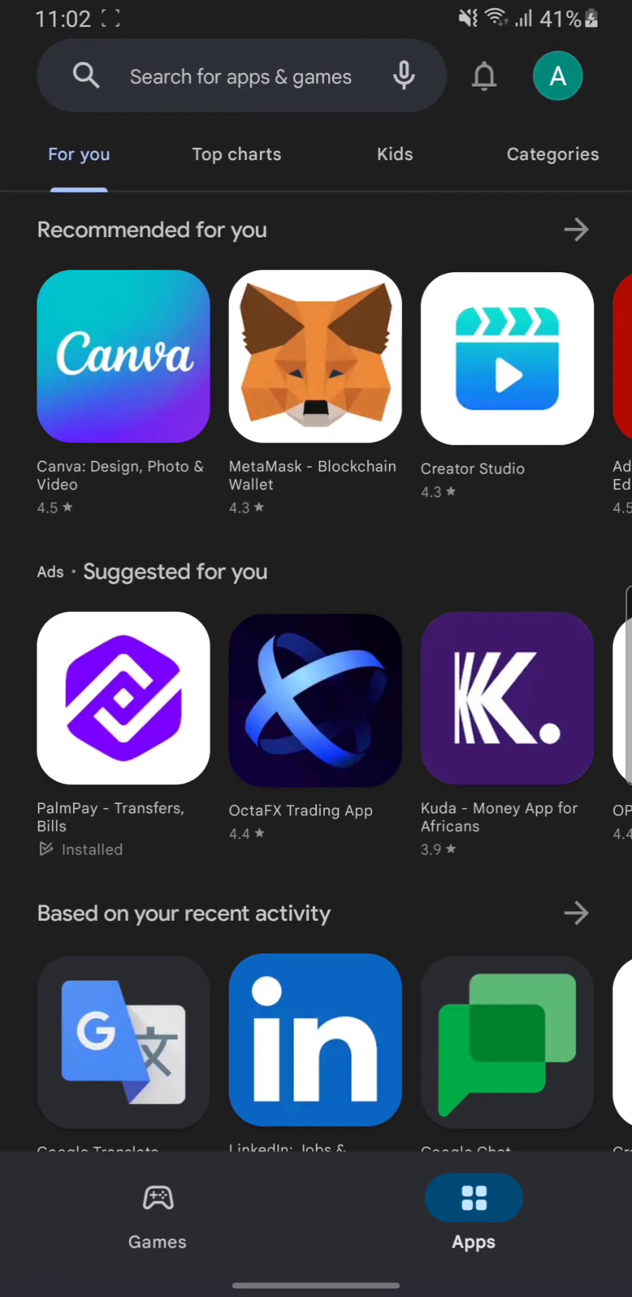
# Search the Play Store for 'gtw' and pick the gtworld suggestion.
pyautogui.click(241, 81)
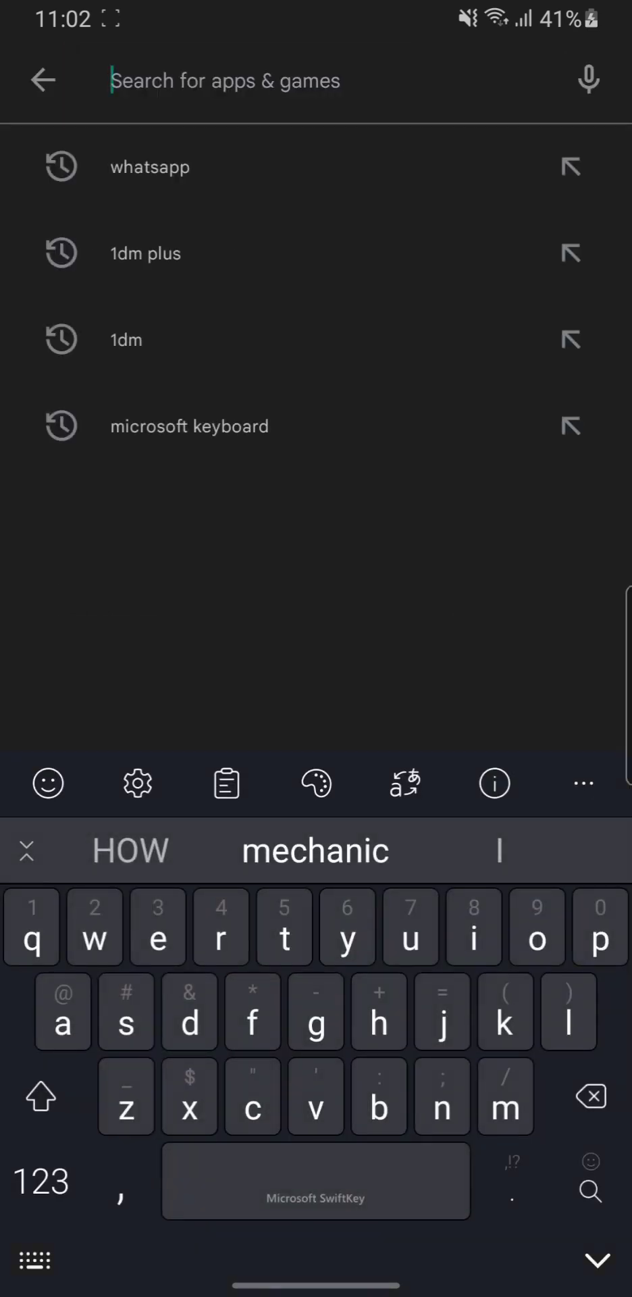
pyautogui.write('ht')
pyautogui.press('BackSpace')
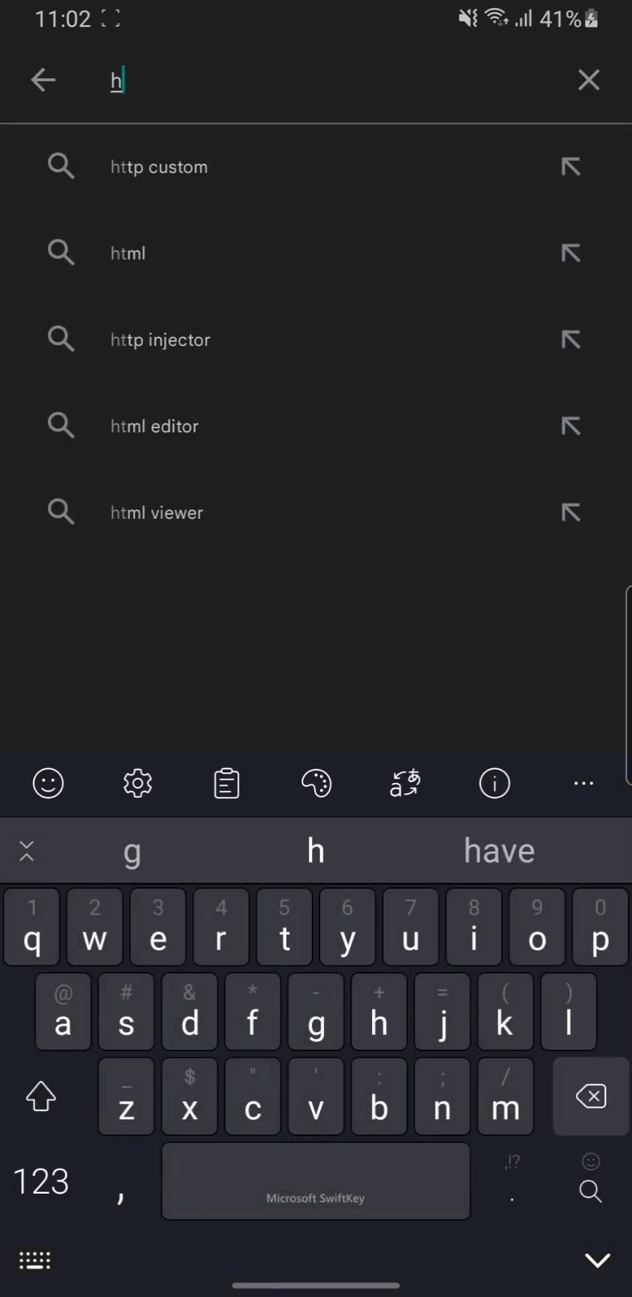
pyautogui.press('BackSpace')
pyautogui.write('gtw')
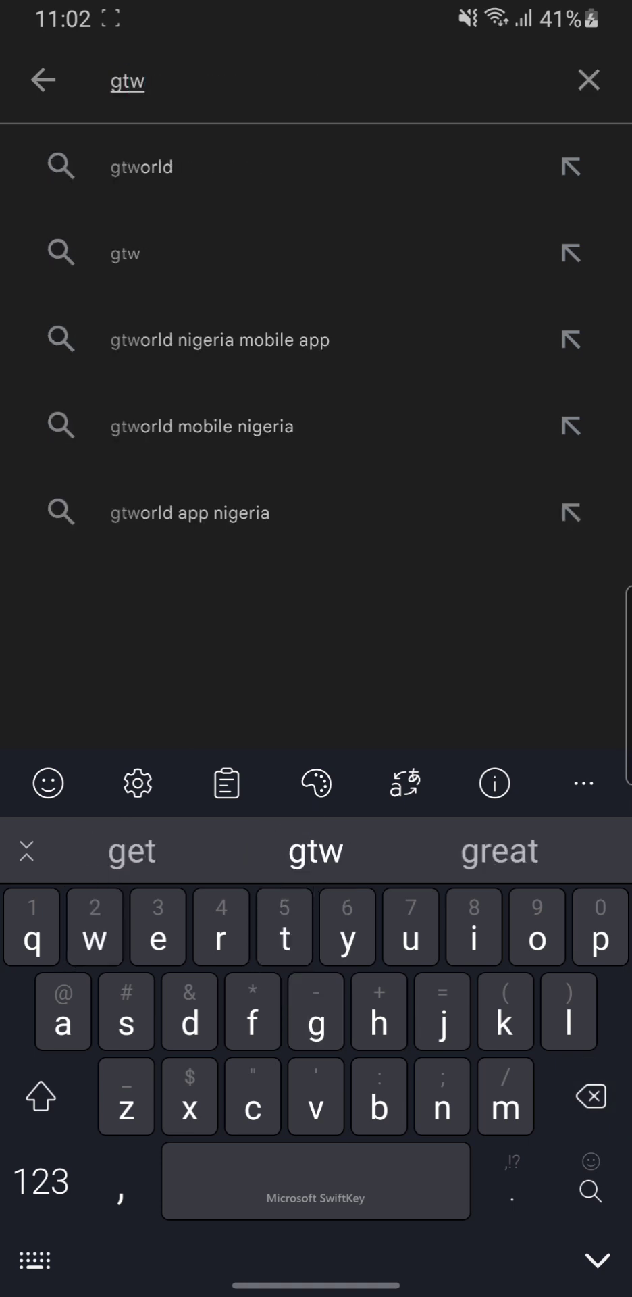
pyautogui.click(149, 167)
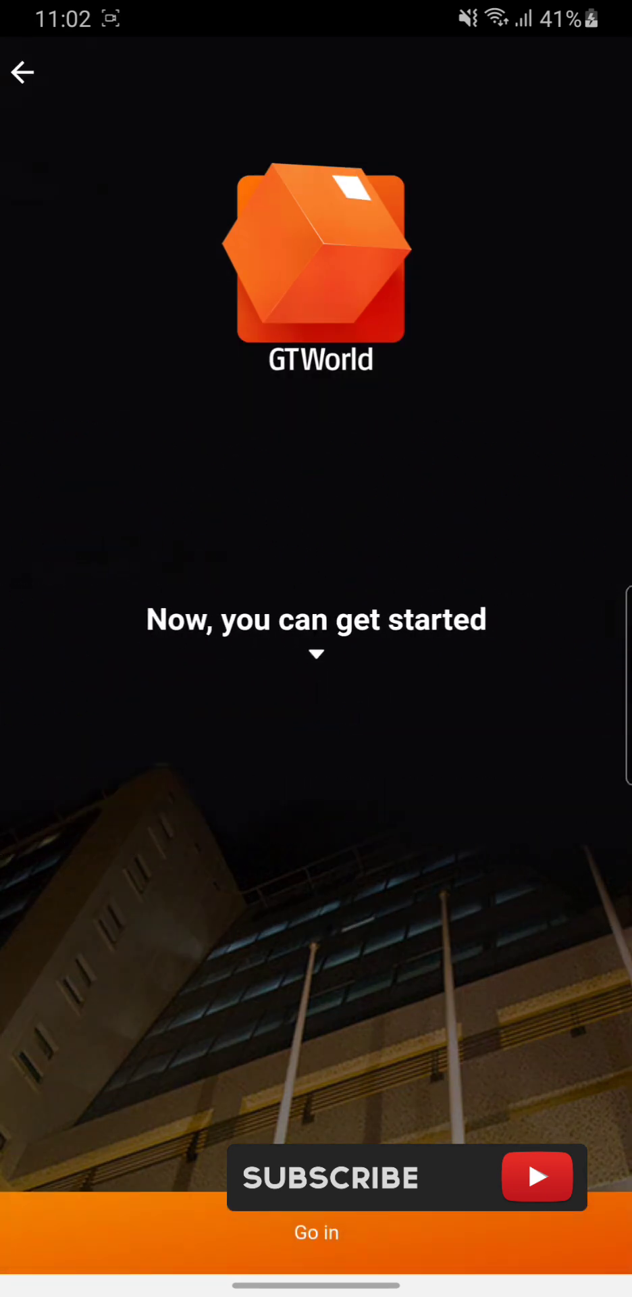
# Get past the GTWorld welcome screens to the sign-in screen and choose Sign Up.
pyautogui.click(316, 1235)
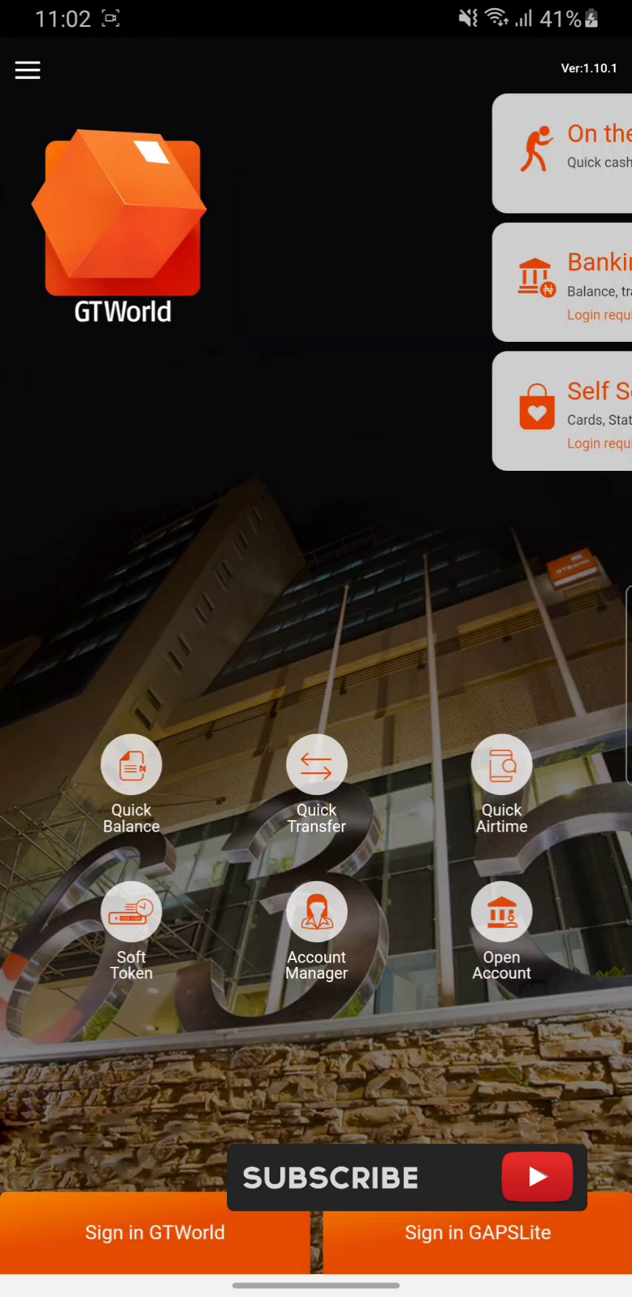
pyautogui.click(154, 1232)
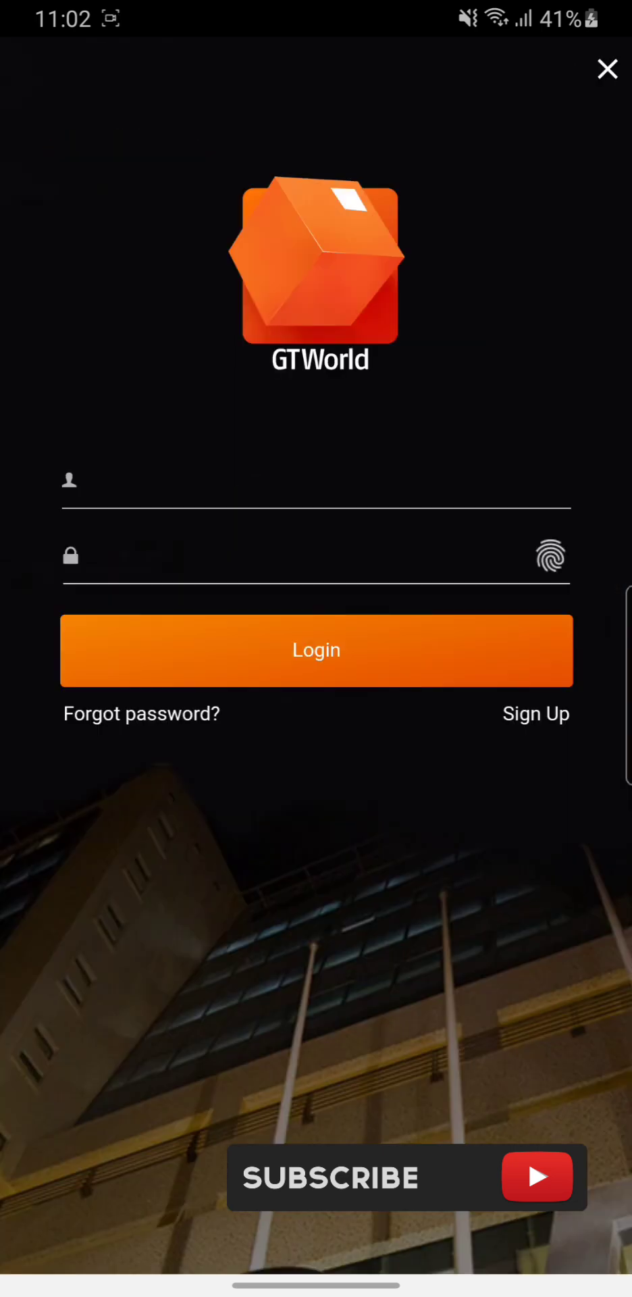
pyautogui.click(537, 714)
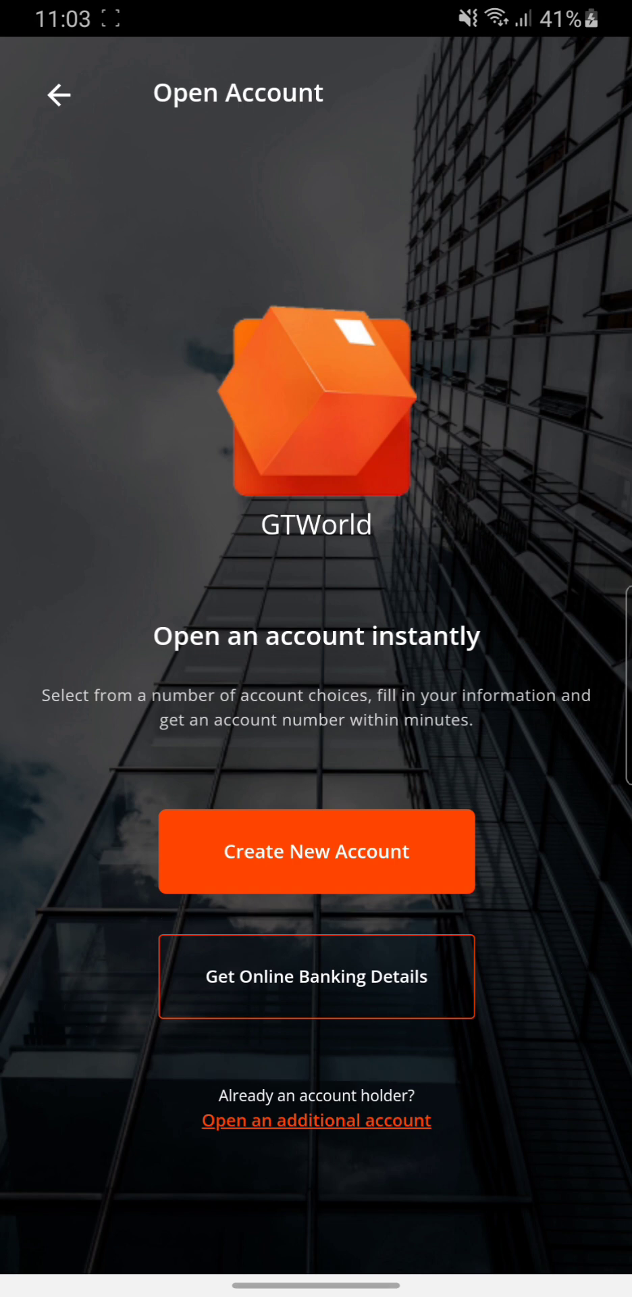
# Request online banking details for an existing account, fixing the rejected account number.
pyautogui.click(317, 976)
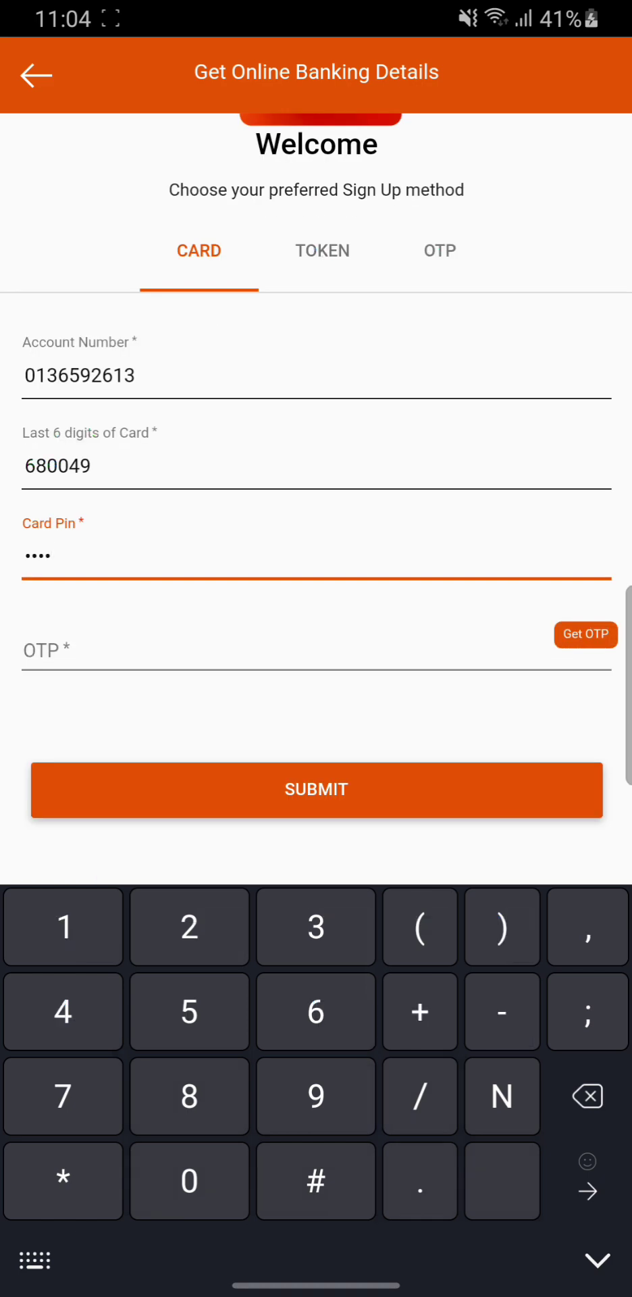
pyautogui.click(585, 634)
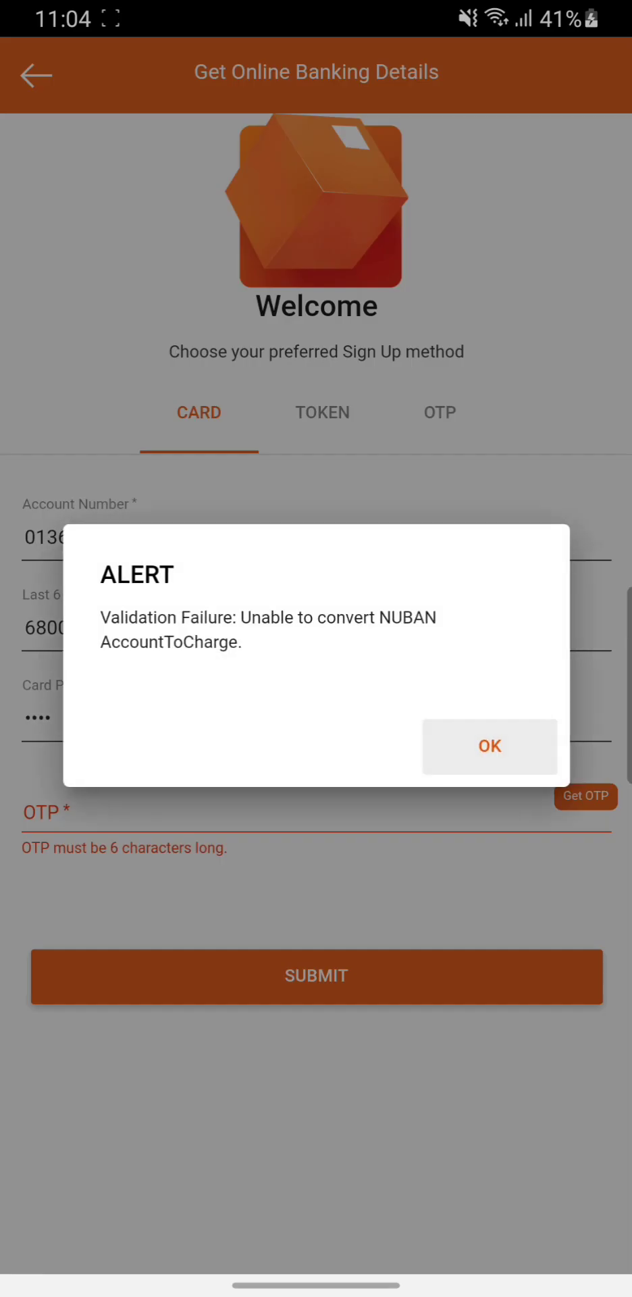
pyautogui.click(487, 745)
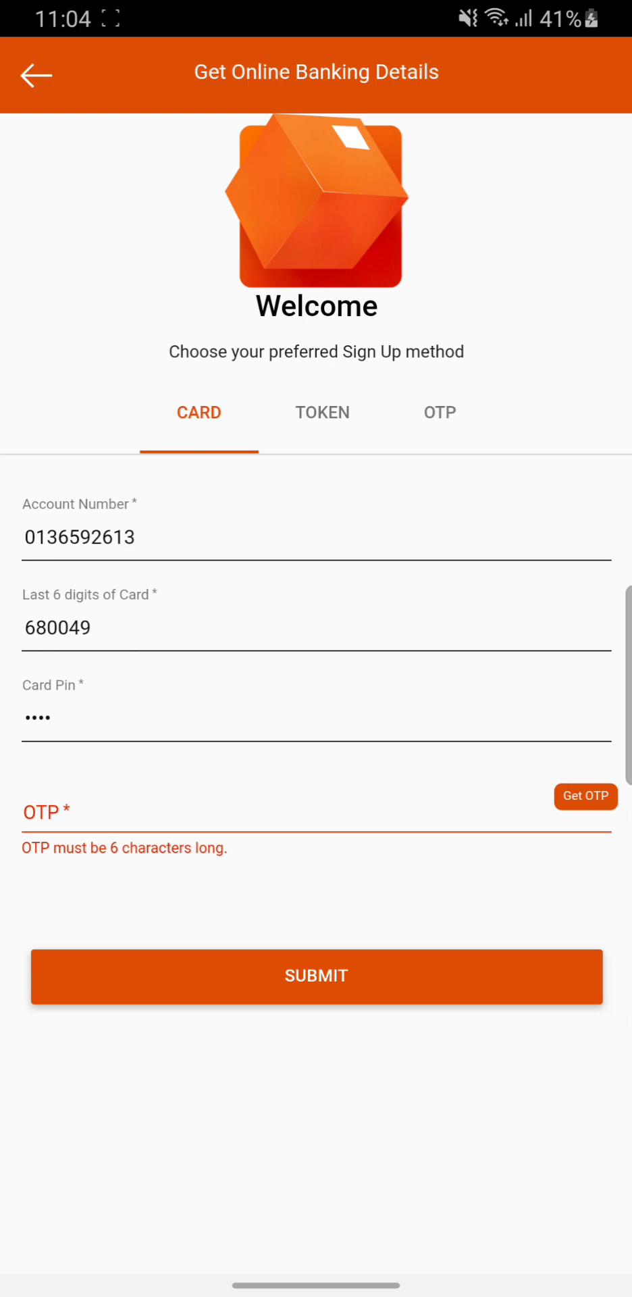
pyautogui.click(203, 536)
pyautogui.click(316, 789)
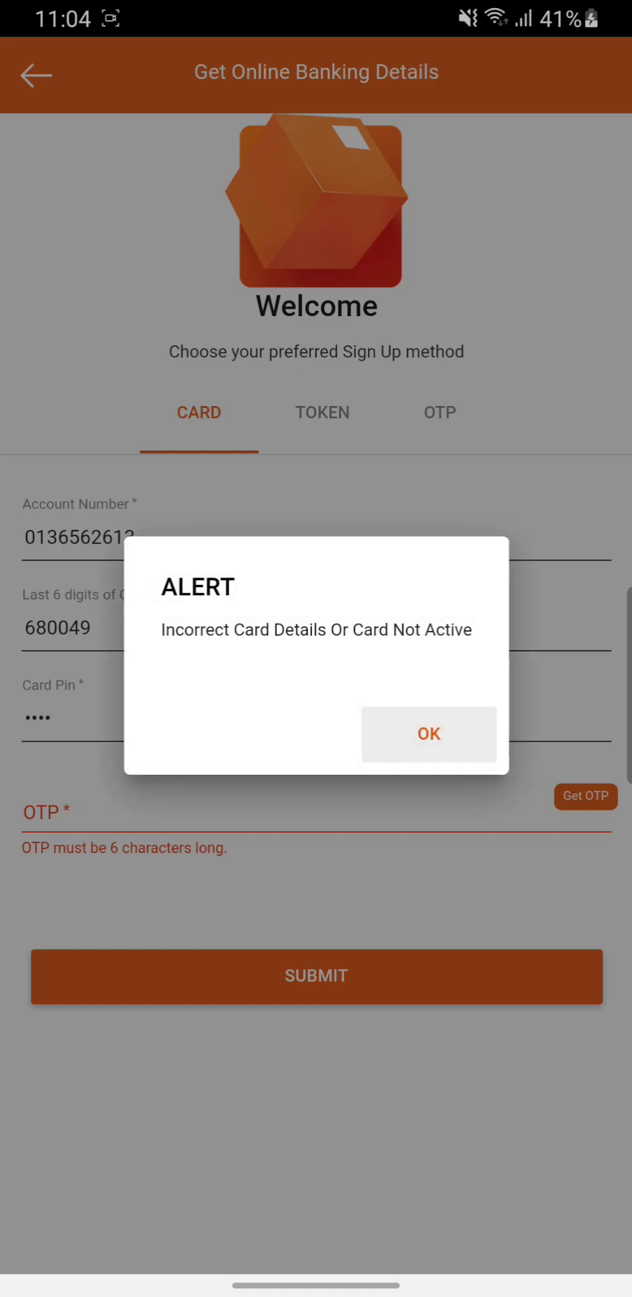
pyautogui.click(429, 733)
# Request a one-time code to the registered phone and dismiss the code-sent alert.
pyautogui.click(316, 975)
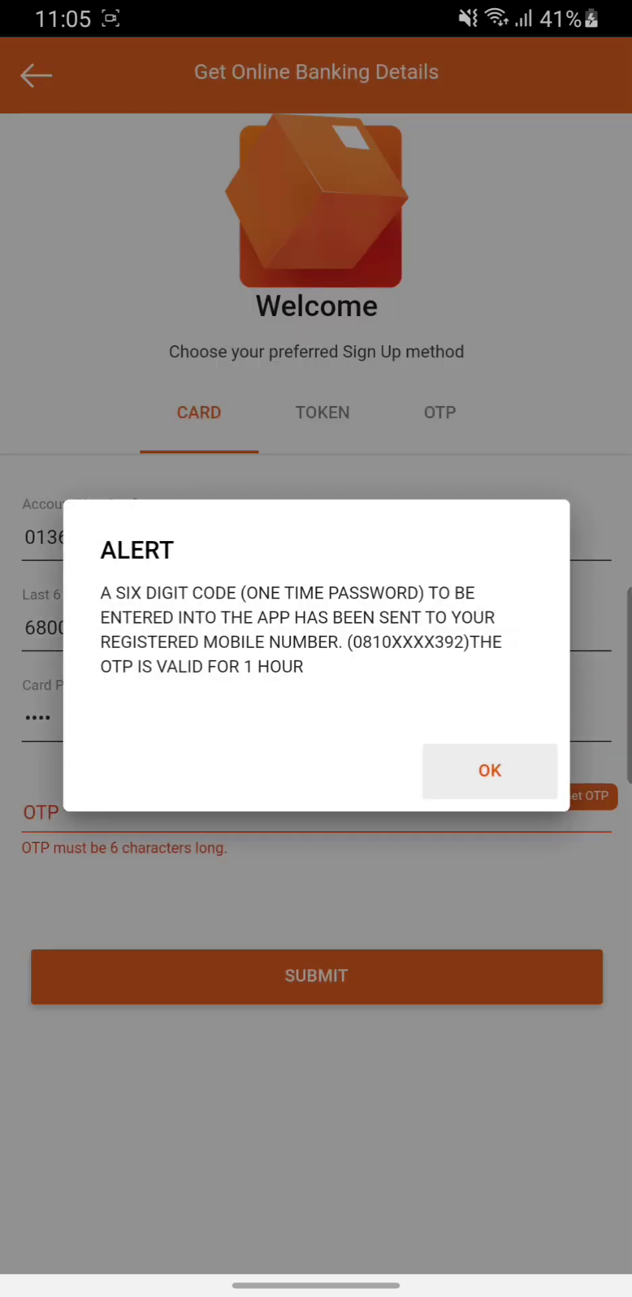
pyautogui.moveTo(216, 526)
pyautogui.mouseDown()
pyautogui.moveTo(425, 495)
pyautogui.moveTo(561, 685)
pyautogui.moveTo(50, 594)
pyautogui.moveTo(330, 485)
pyautogui.mouseUp()
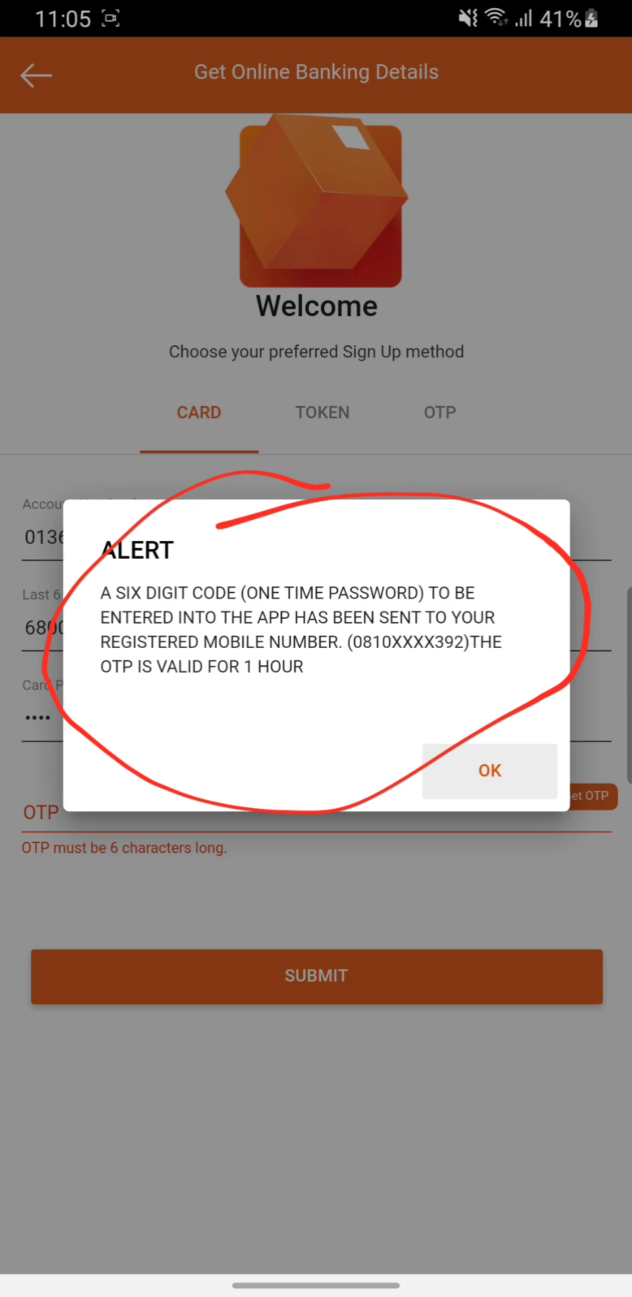
pyautogui.click(517, 768)
pyautogui.click(517, 768)
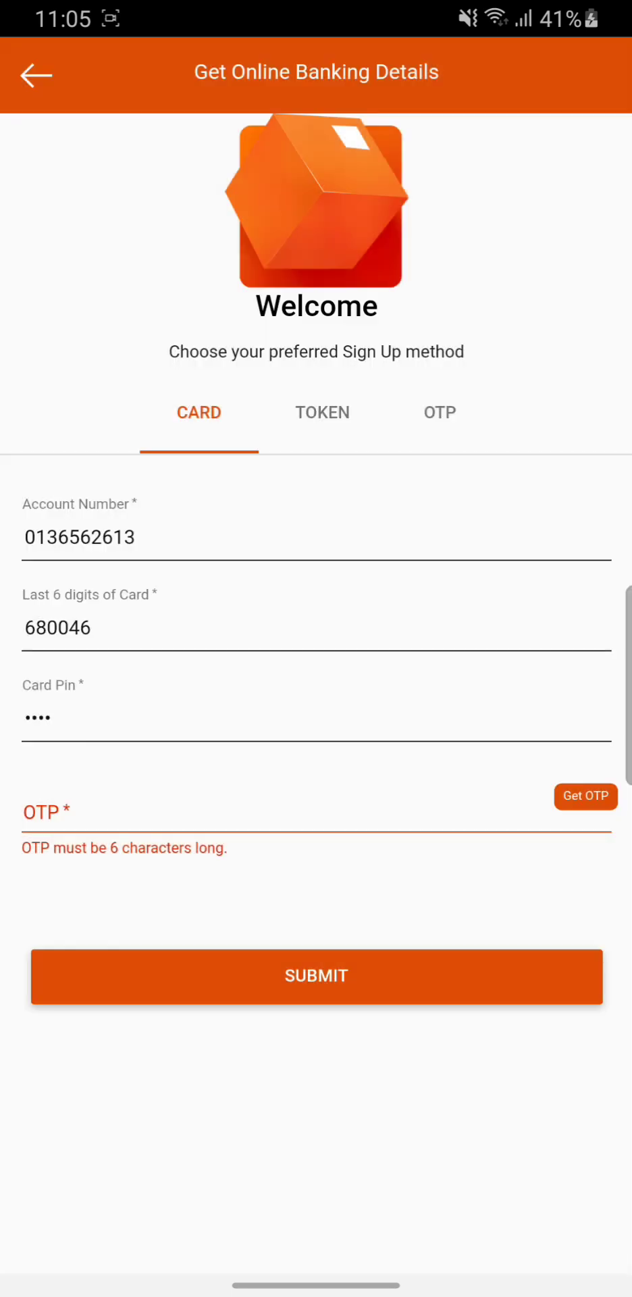
# Enter the six-digit one-time code and submit the sign-up.
pyautogui.click(271, 811)
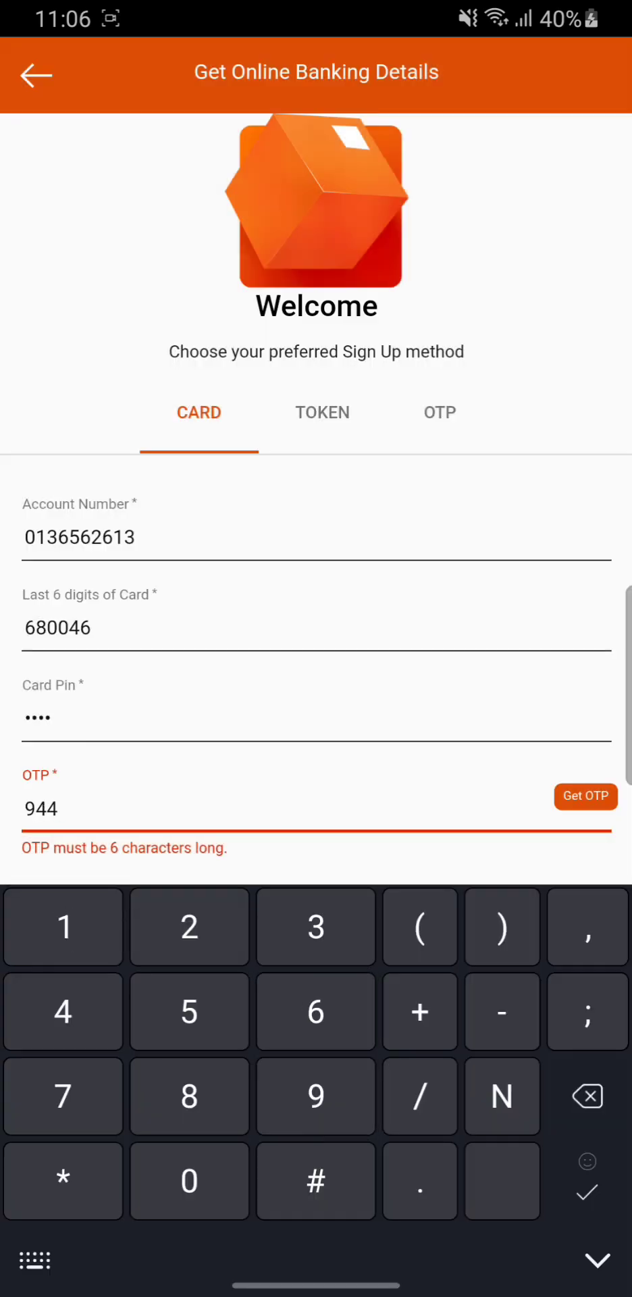
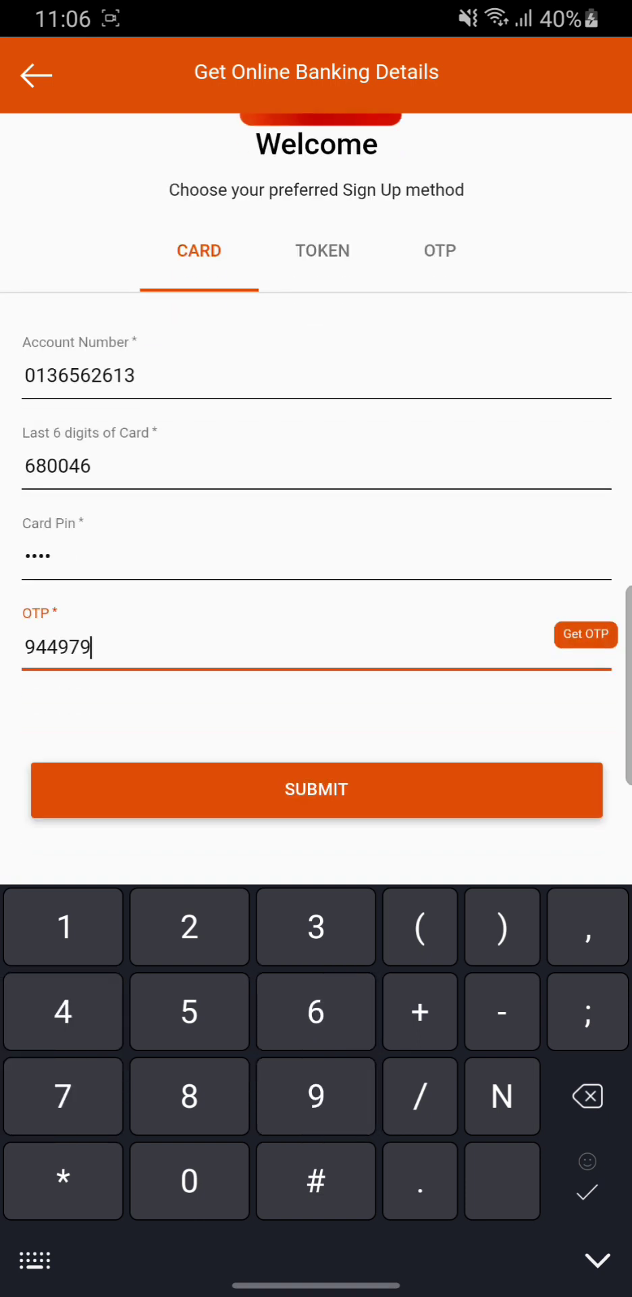
pyautogui.click(316, 789)
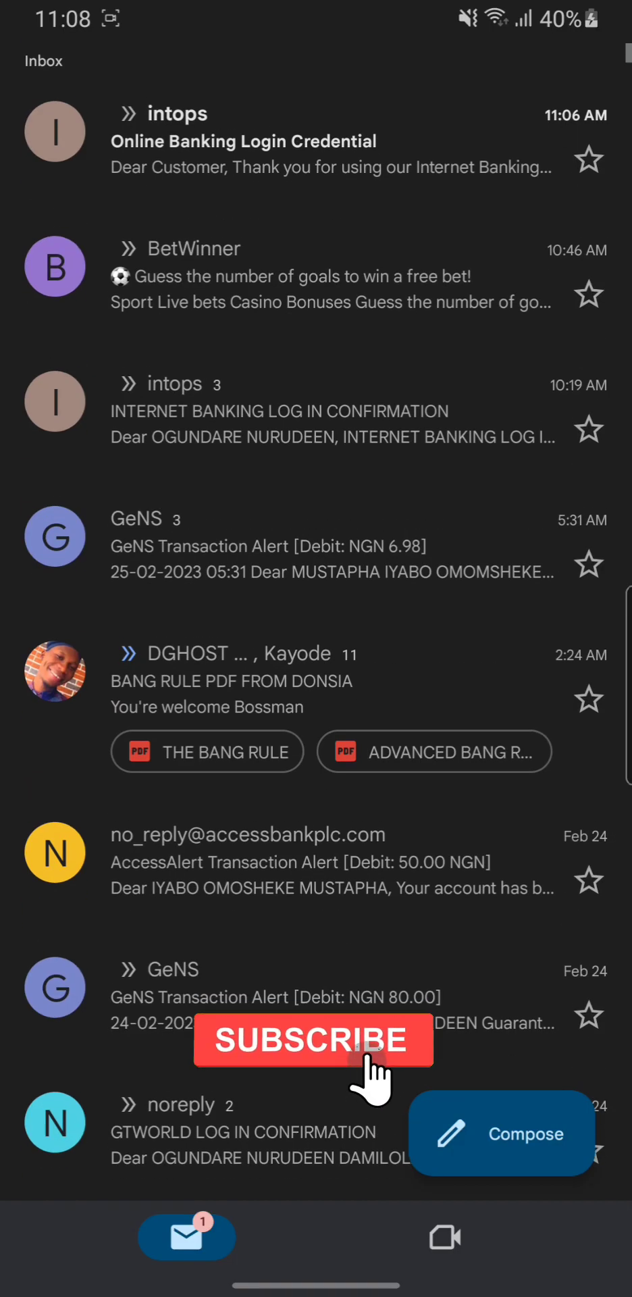
# Copy the user ID from the Online Banking Login Credential email.
pyautogui.scroll(2, 316, 607)
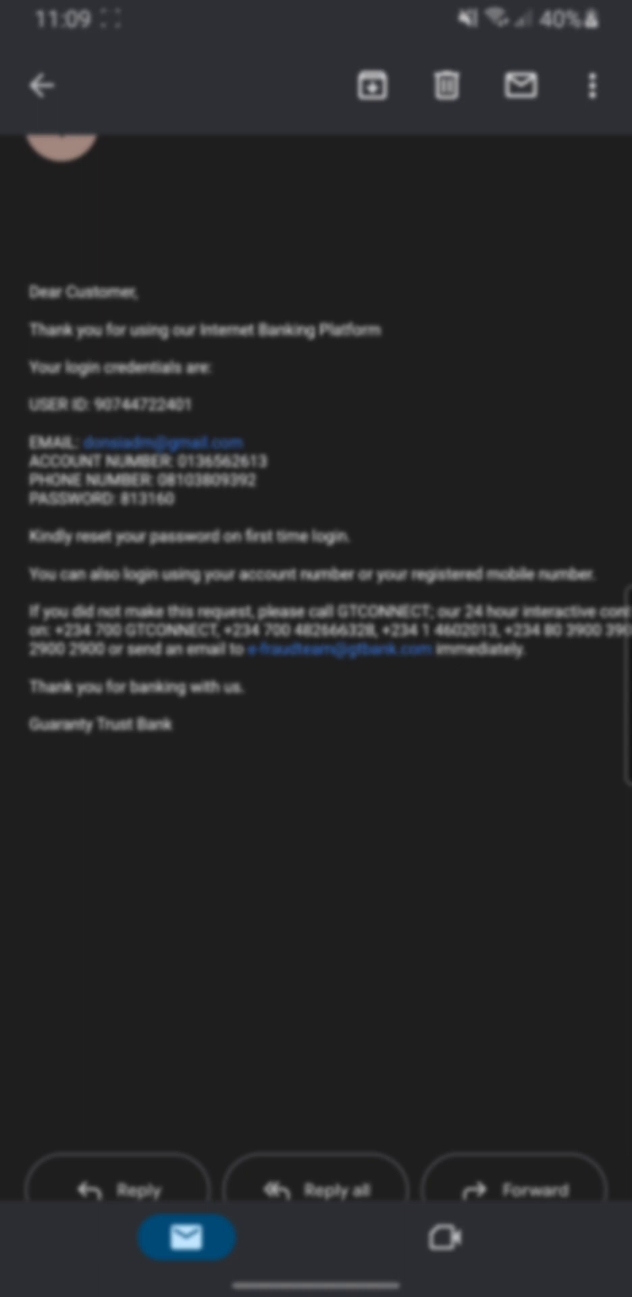
pyautogui.doubleClick(143, 404)
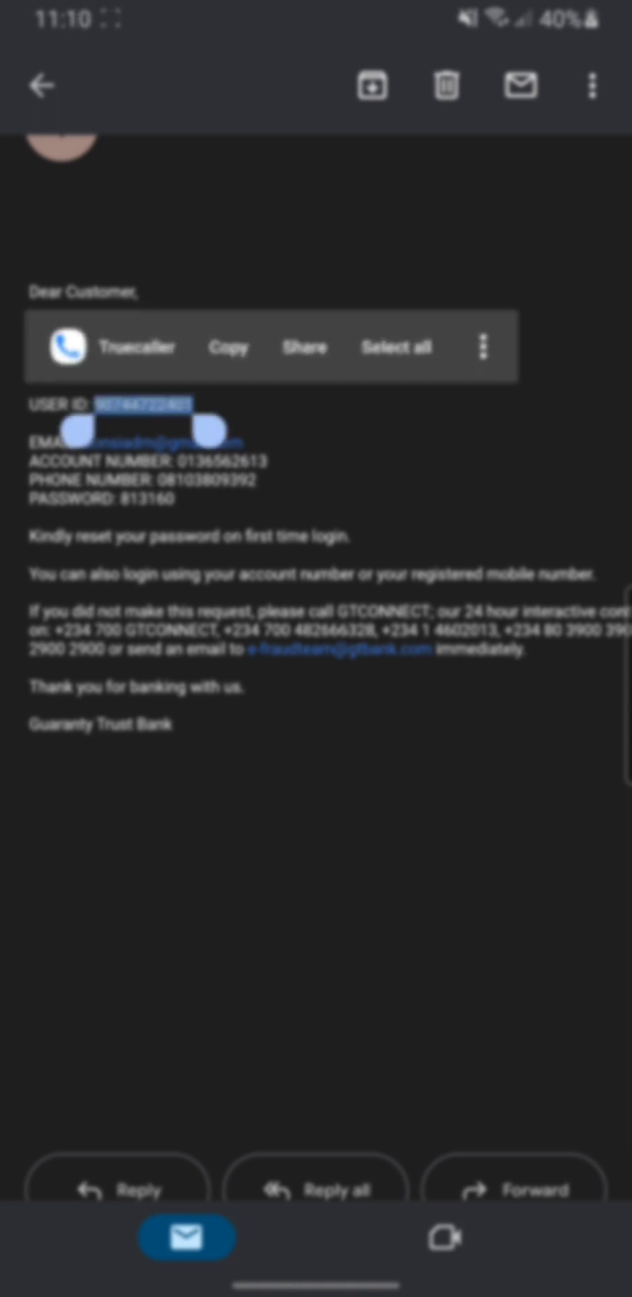
pyautogui.click(229, 347)
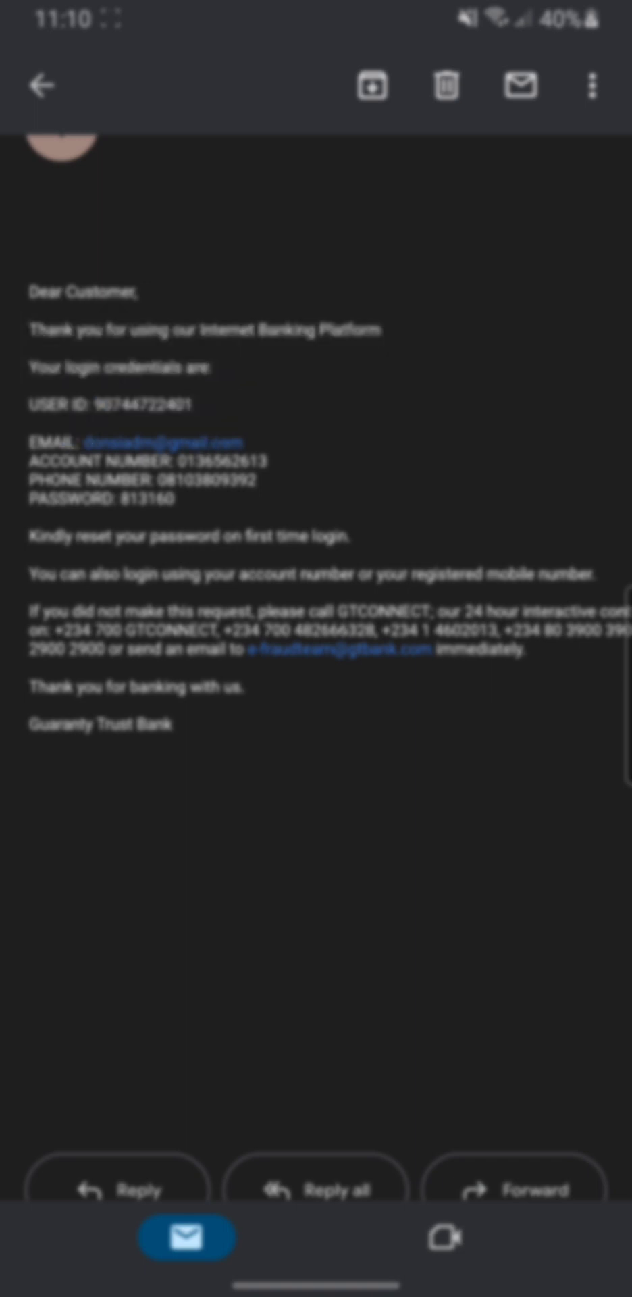
# Back in GTWorld, paste the copied user ID into the username field.
pyautogui.moveTo(316, 1284); pyautogui.dragTo(316, 811)
pyautogui.click(324, 649)
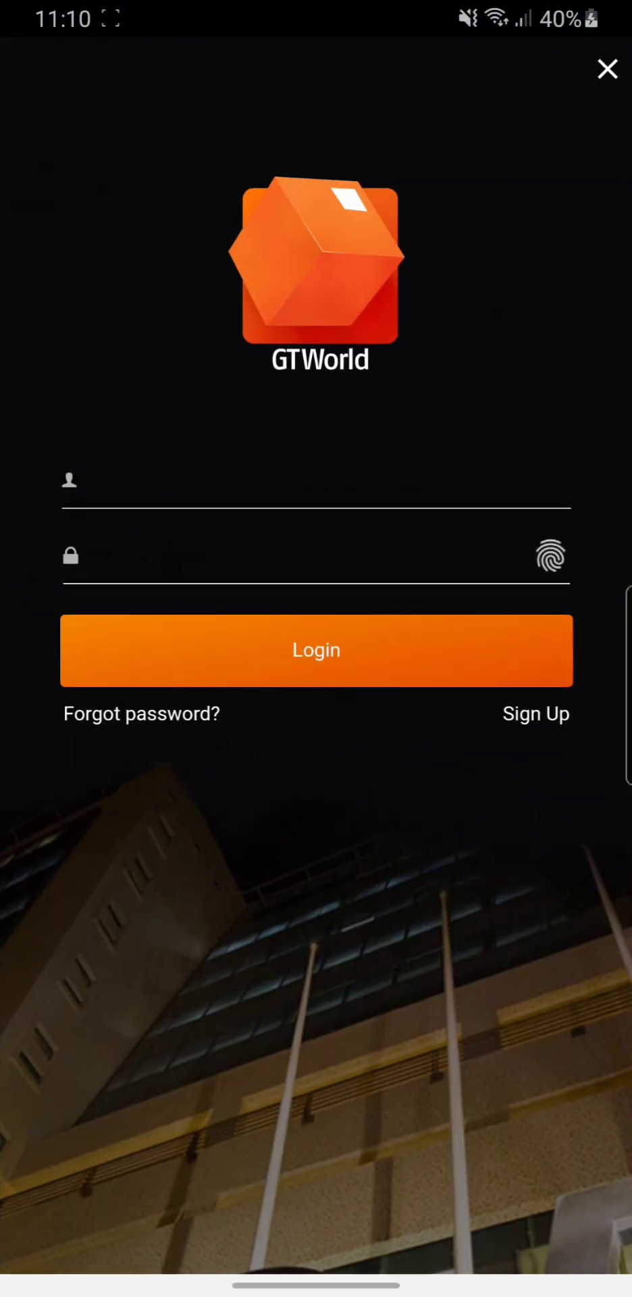
pyautogui.click(88, 481)
pyautogui.click(89, 333)
# Copy the temporary password from the bank credentials email in Gmail.
pyautogui.moveTo(316, 1284); pyautogui.dragTo(316, 1013)
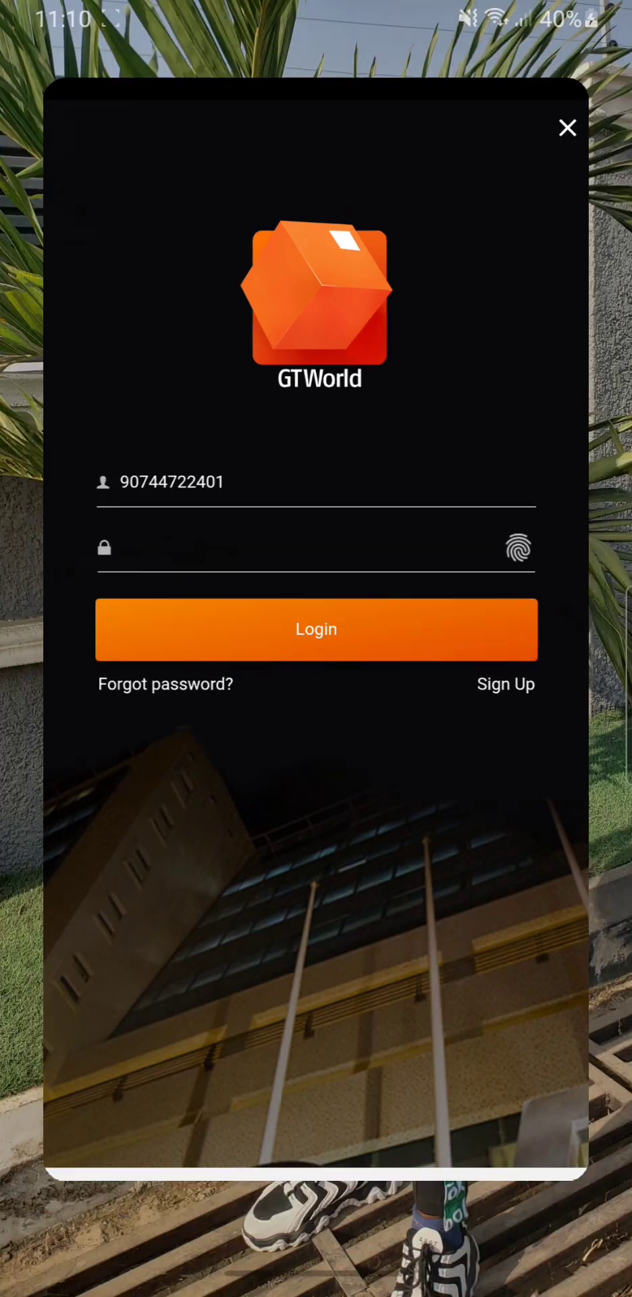
pyautogui.moveTo(203, 608); pyautogui.dragTo(540, 608)
pyautogui.click(316, 551)
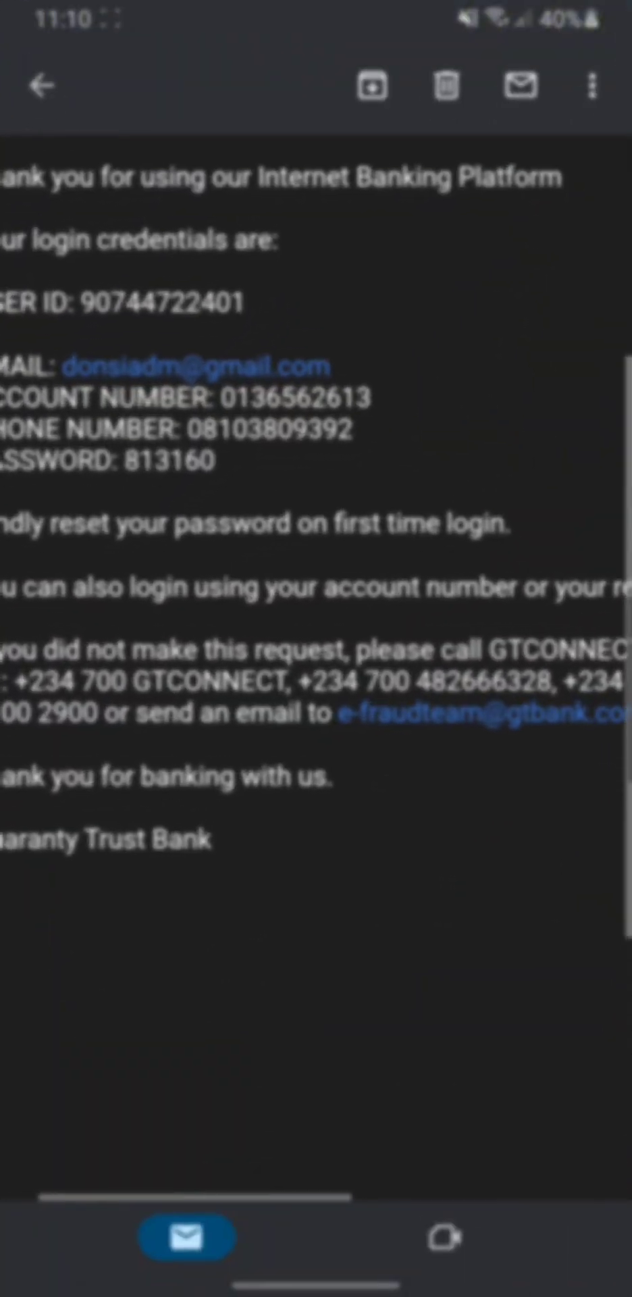
pyautogui.hscroll(5, 316, 669)
pyautogui.hscroll(-5, 316, 669)
pyautogui.scroll(1, 316, 668)
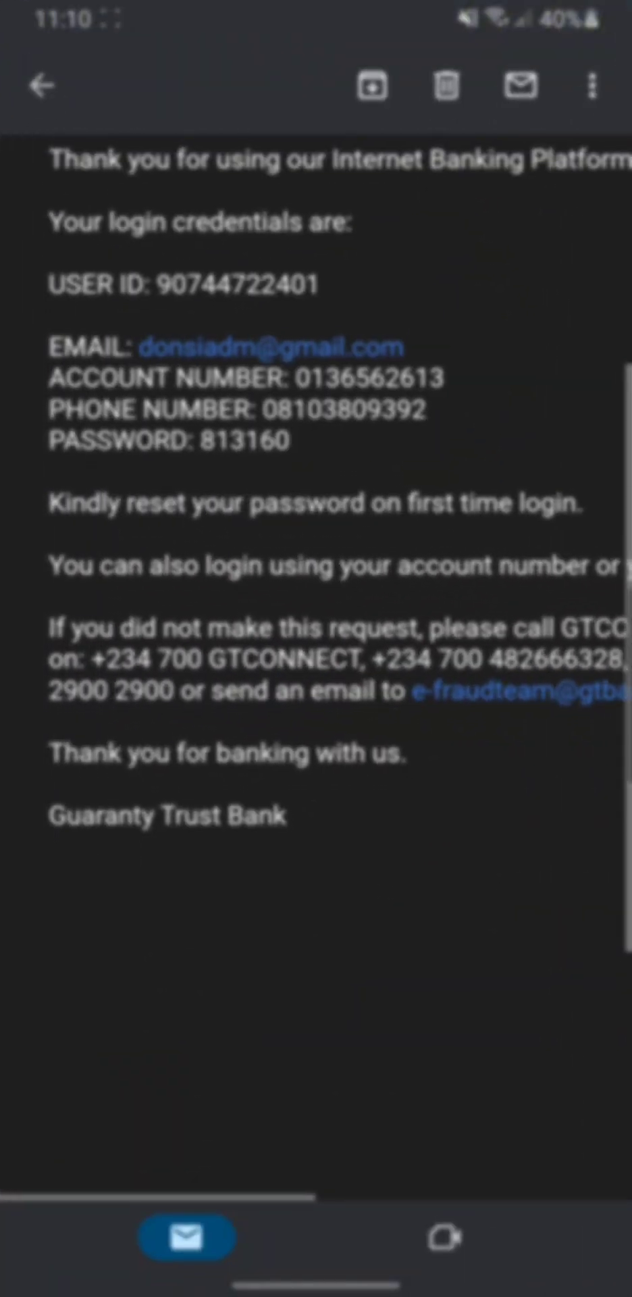
pyautogui.doubleClick(245, 440)
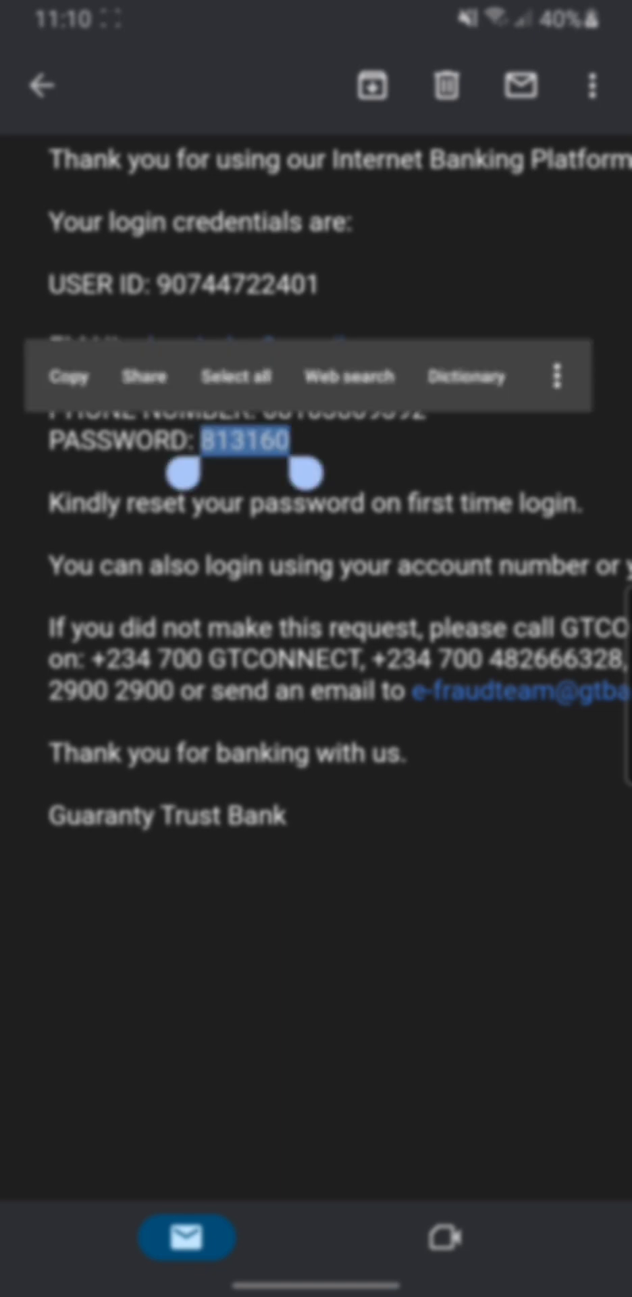
pyautogui.click(68, 376)
# Paste the temporary password into GTWorld's password field and log in.
pyautogui.moveTo(316, 1286); pyautogui.dragTo(316, 878)
pyautogui.moveTo(169, 608); pyautogui.dragTo(506, 608)
pyautogui.click(309, 675)
pyautogui.click(94, 557)
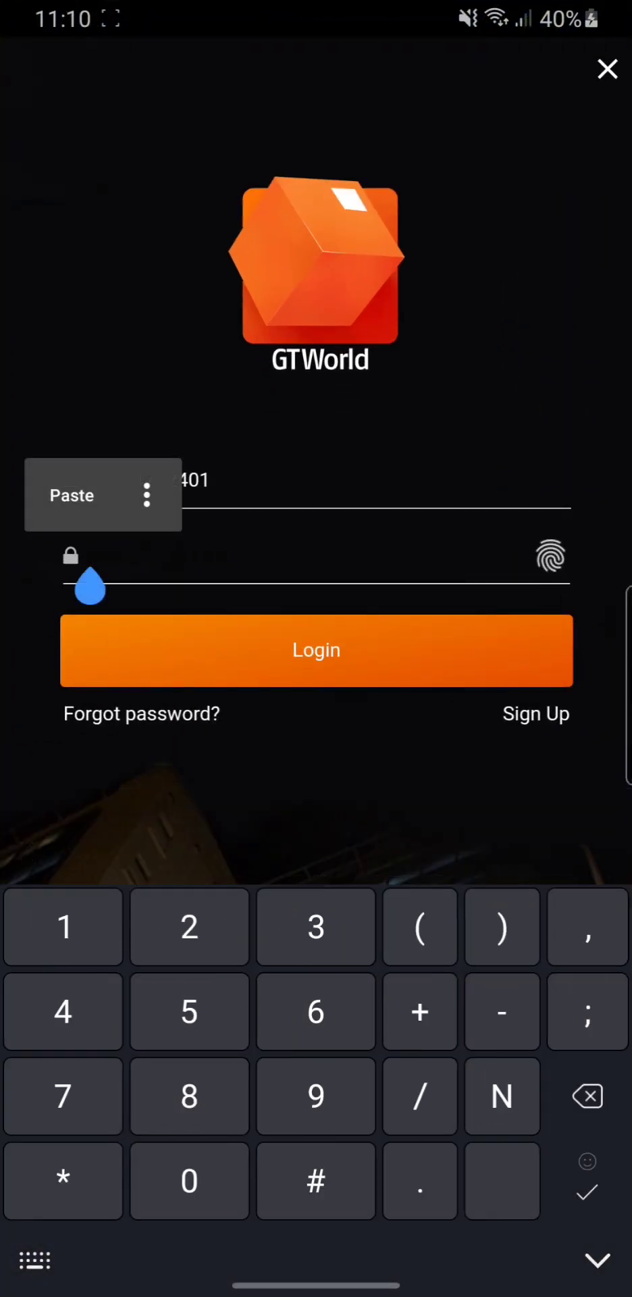
pyautogui.click(72, 495)
pyautogui.click(316, 650)
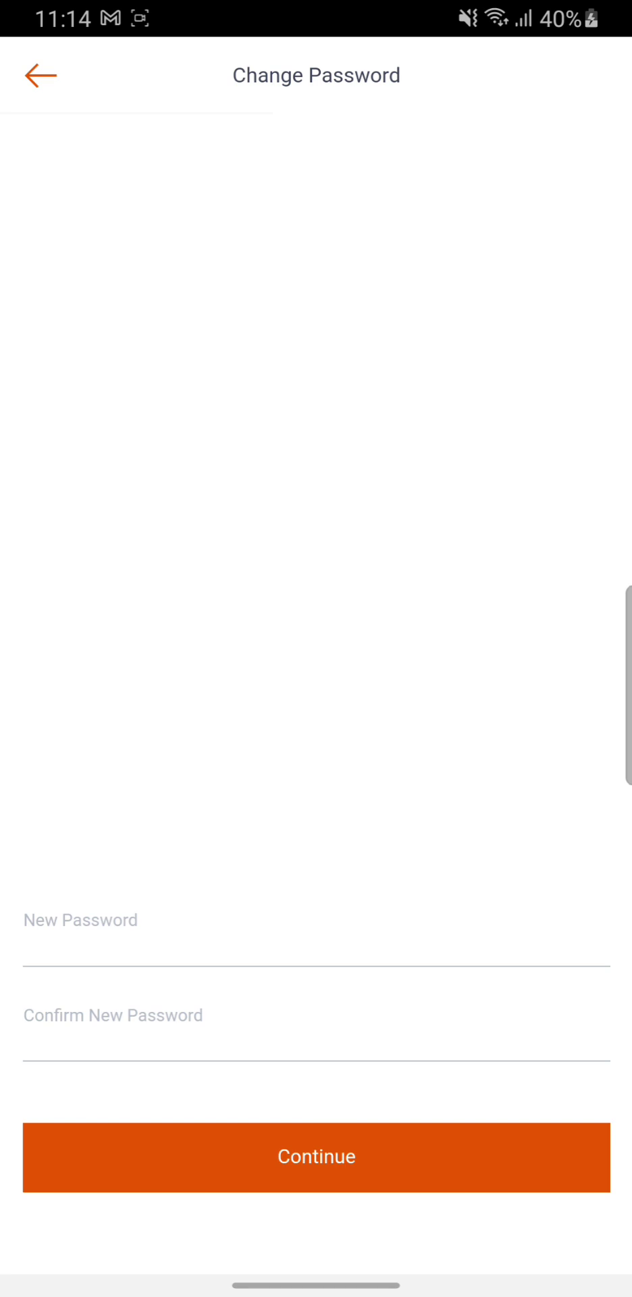
# Enter a new password and its confirmation on Change Password and submit.
pyautogui.click(316, 942)
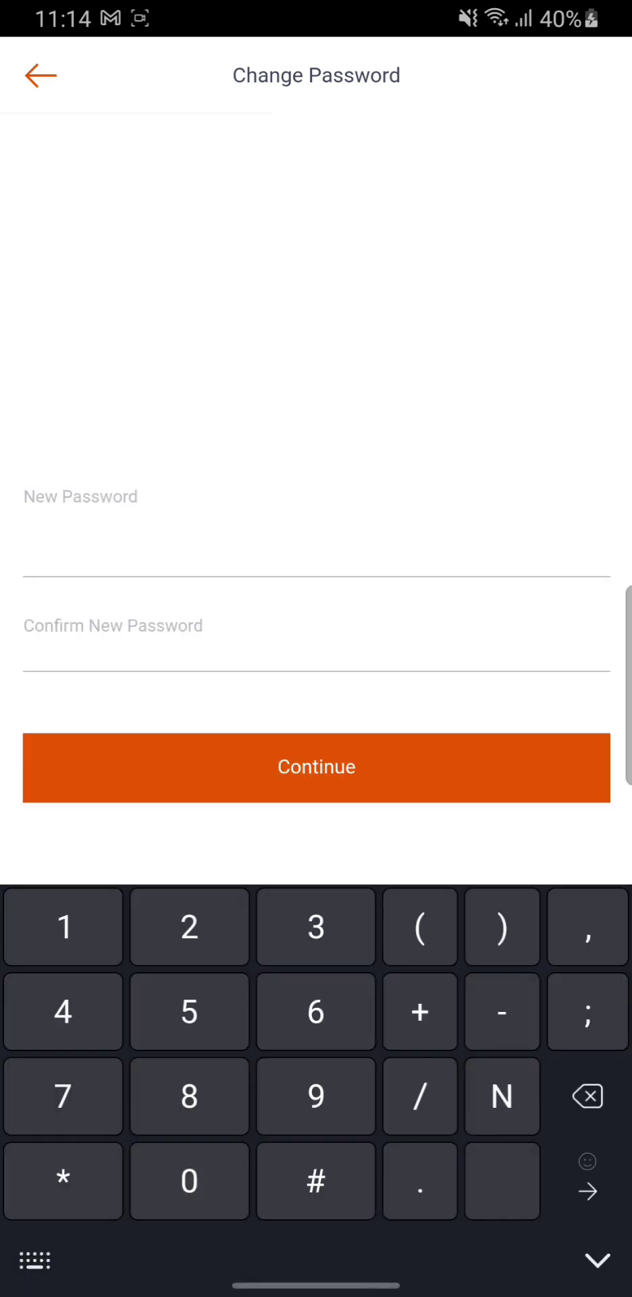
pyautogui.press('Tab')
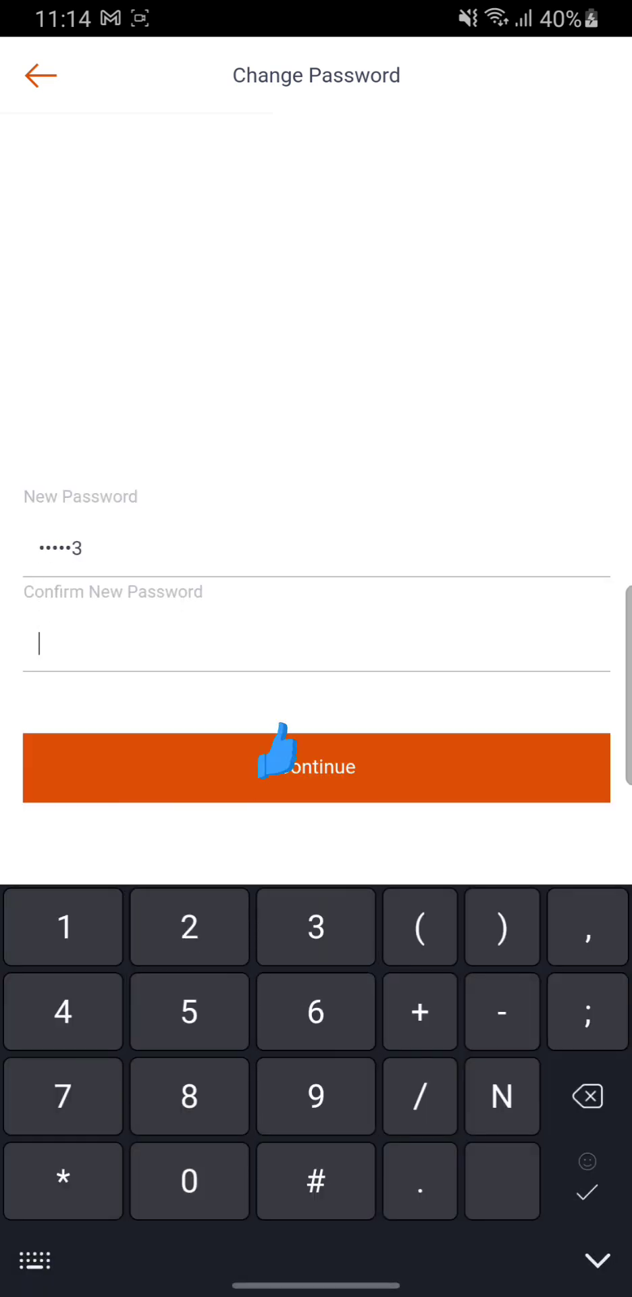
pyautogui.click(283, 767)
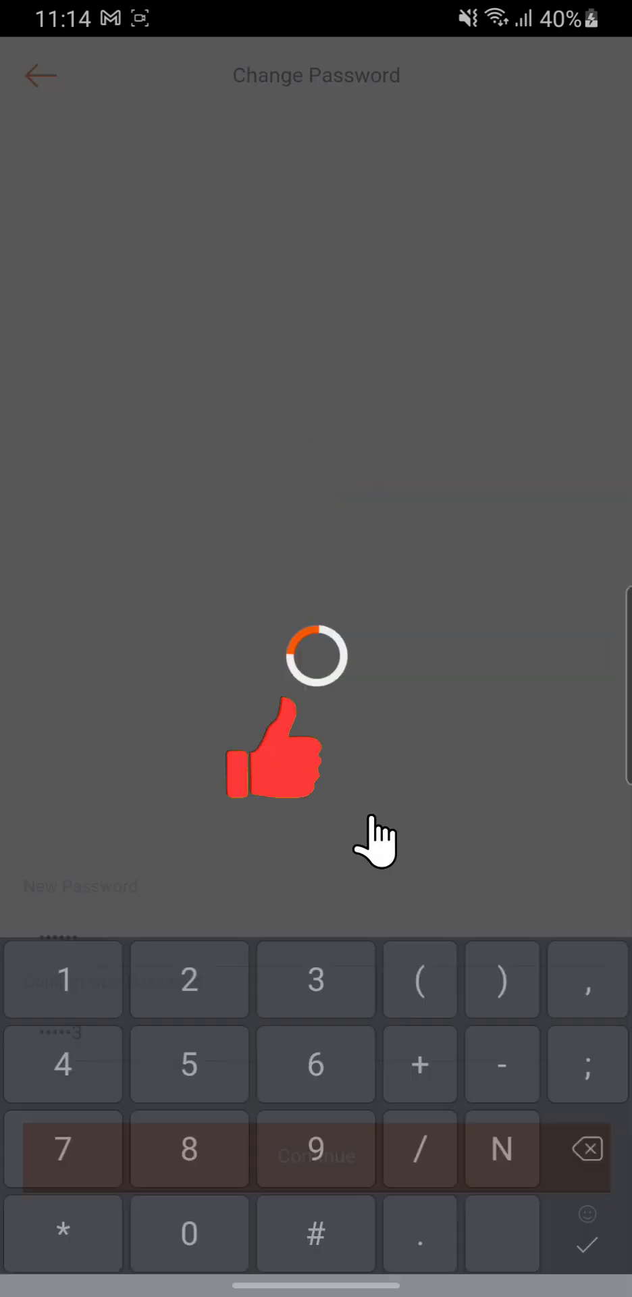